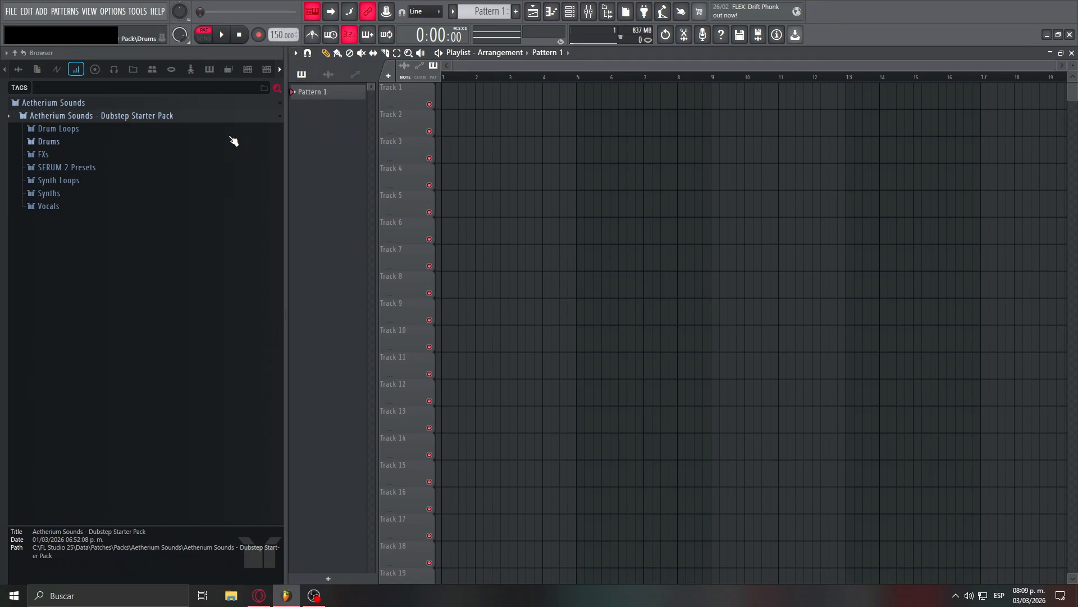
- Audition the kick samples in the Drums folder and place Kick 5 at the start of bars 1 to 8 on Track 1
{"action": "left_click", "coordinate": [158, 143]}
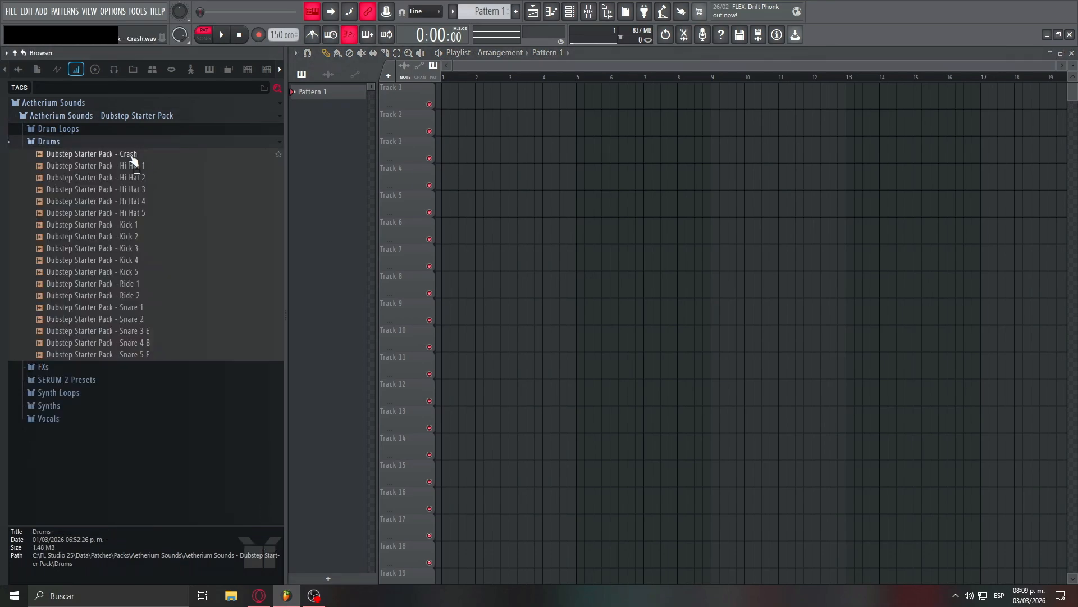
{"action": "left_click", "coordinate": [144, 236]}
{"action": "left_click", "coordinate": [144, 250]}
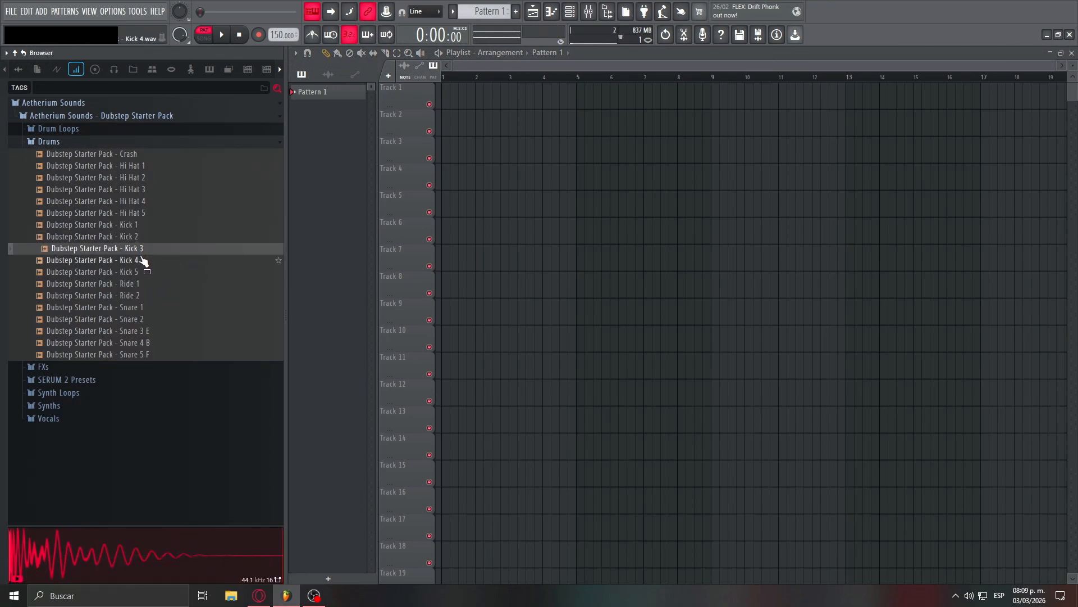
{"action": "left_click", "coordinate": [142, 260]}
{"action": "left_click", "coordinate": [145, 272]}
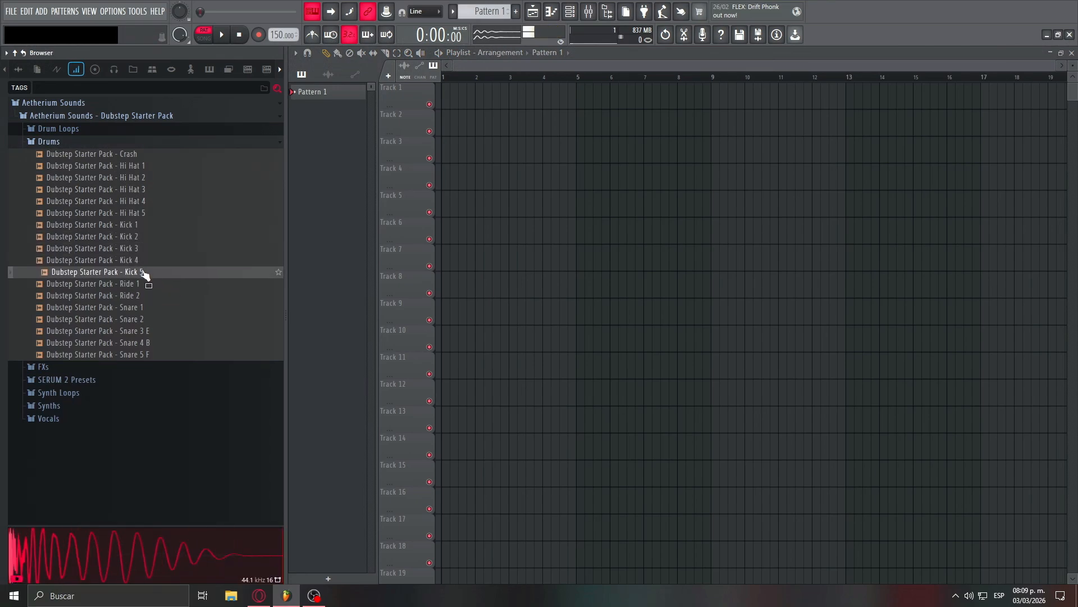
{"action": "left_click_drag", "start_coordinate": [145, 273], "coordinate": [443, 106]}
{"action": "left_click", "coordinate": [477, 100]}
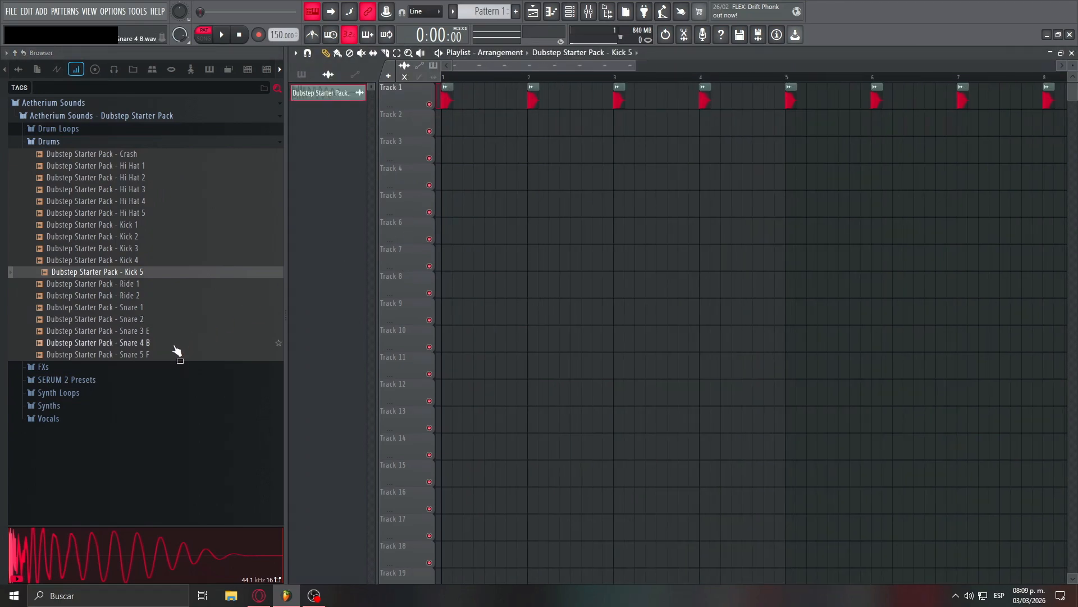
- Audition the snare samples and place Snare 1 on Track 2 halfway through each of bars 1 to 8
{"action": "left_click", "coordinate": [174, 311]}
{"action": "left_click", "coordinate": [175, 318]}
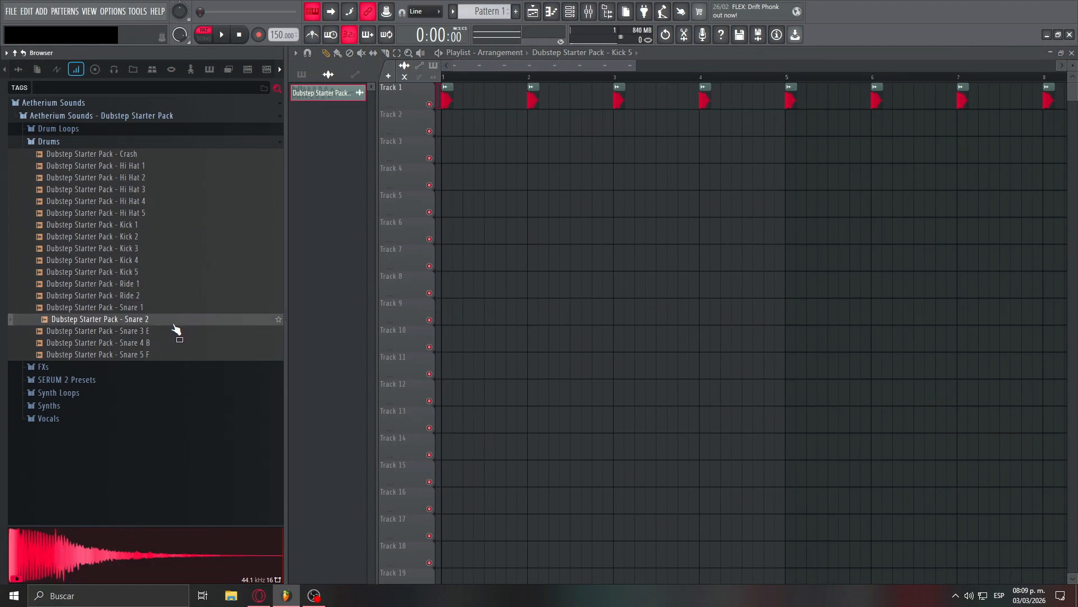
{"action": "left_click", "coordinate": [175, 330]}
{"action": "left_click", "coordinate": [172, 342]}
{"action": "left_click", "coordinate": [165, 354]}
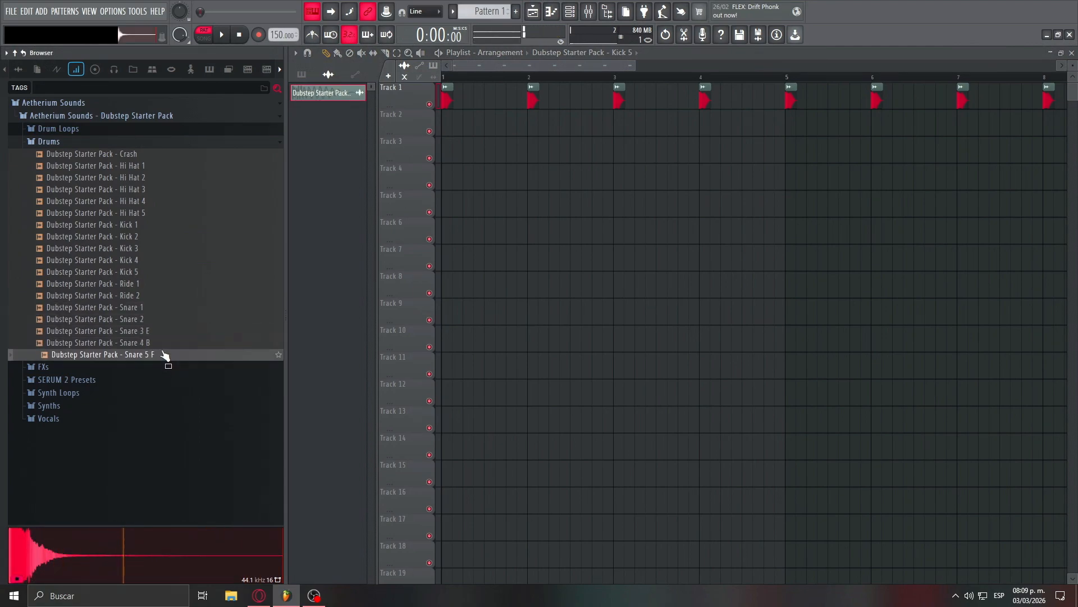
{"action": "left_click", "coordinate": [153, 312]}
{"action": "left_click_drag", "start_coordinate": [426, 131], "coordinate": [489, 127]}
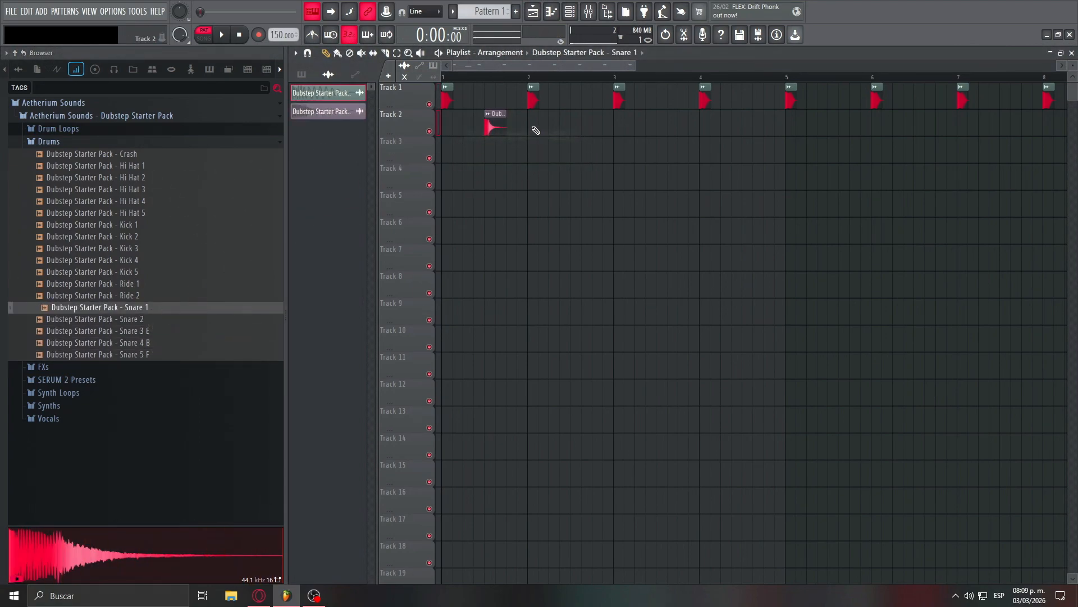
{"action": "left_click", "coordinate": [538, 12]}
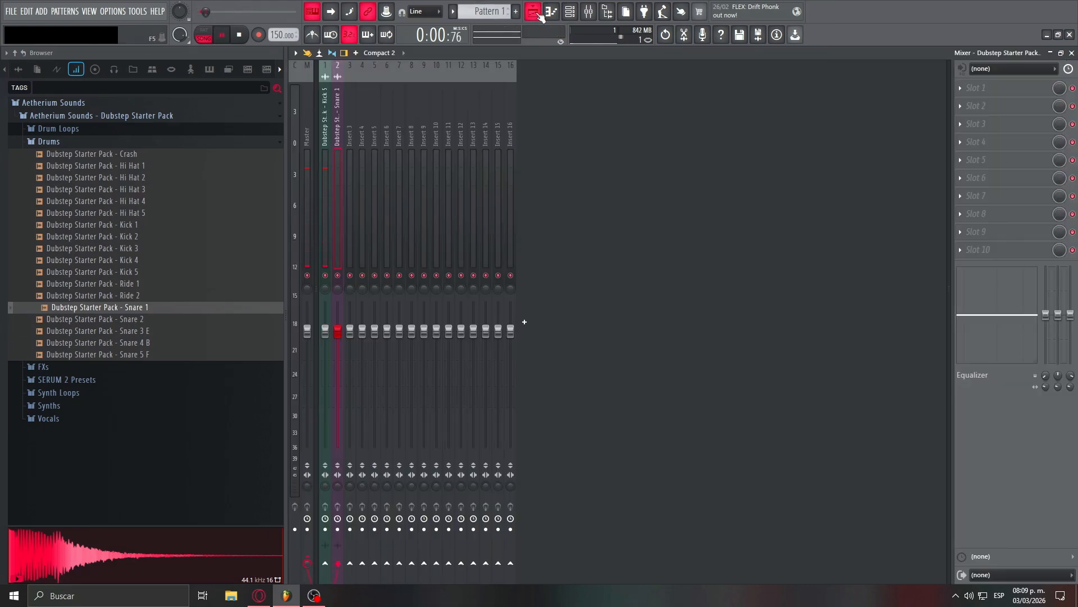
{"action": "left_click", "coordinate": [537, 13]}
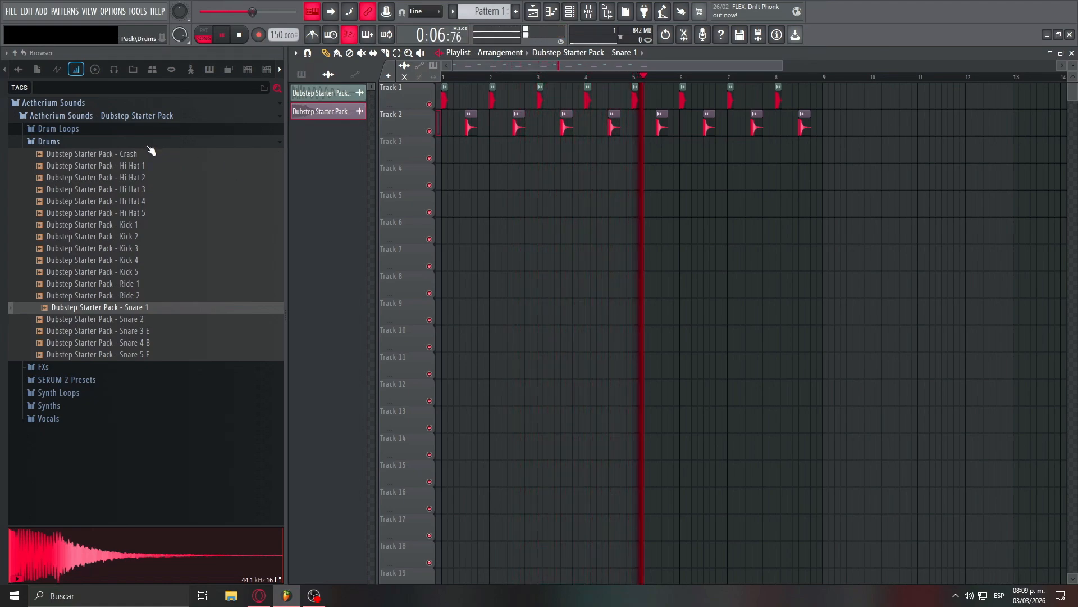
- Place the Crash sample on Track 3 at bar 1 and lower its mixer level during playback
{"action": "key", "text": "space"}
{"action": "left_click_drag", "start_coordinate": [150, 153], "coordinate": [449, 149]}
{"action": "key", "text": "F9"}
{"action": "key", "text": "space"}
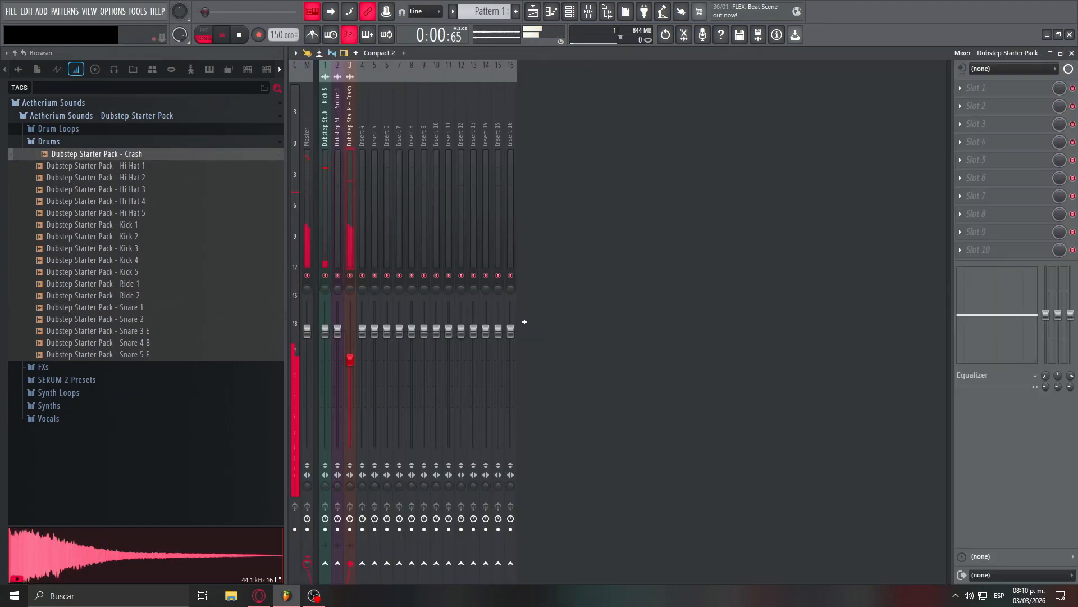
{"action": "key", "text": "F9"}
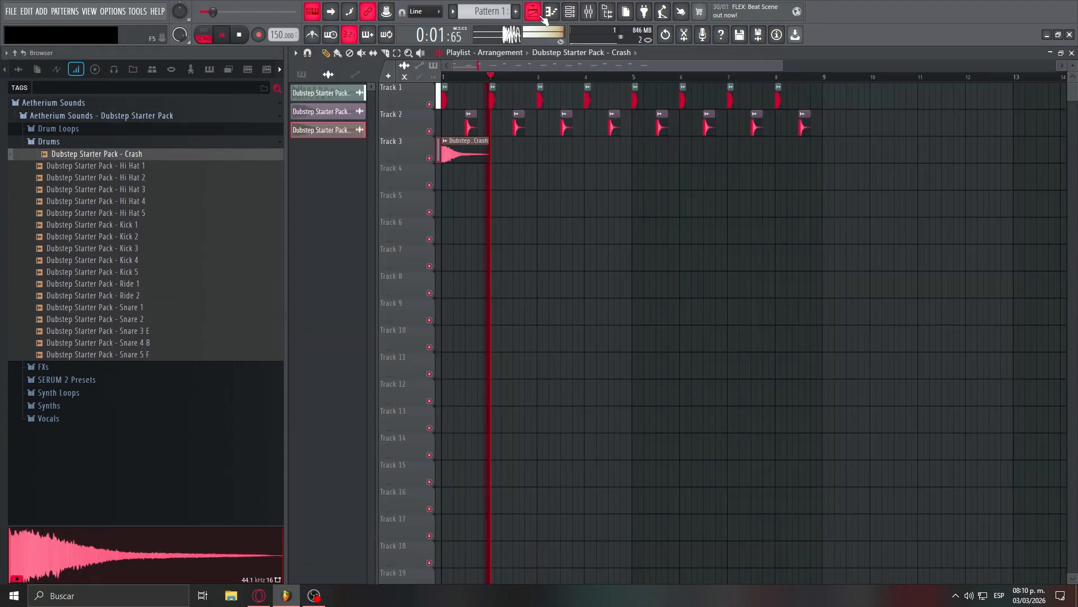
- Add crashes at bars 5 and 8 on Track 3 and delete the snare in bar 8
{"action": "left_click", "coordinate": [633, 155]}
{"action": "left_click", "coordinate": [776, 153]}
{"action": "right_click", "coordinate": [804, 122]}
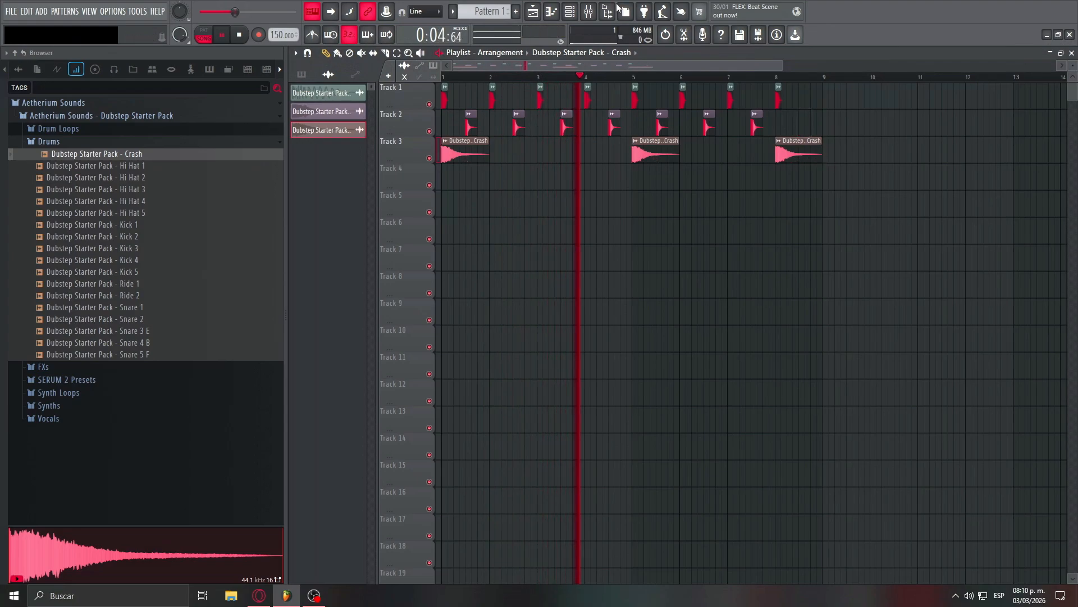
- Lower the crash's mixer level further and return to the playlist
{"action": "key", "text": "F9"}
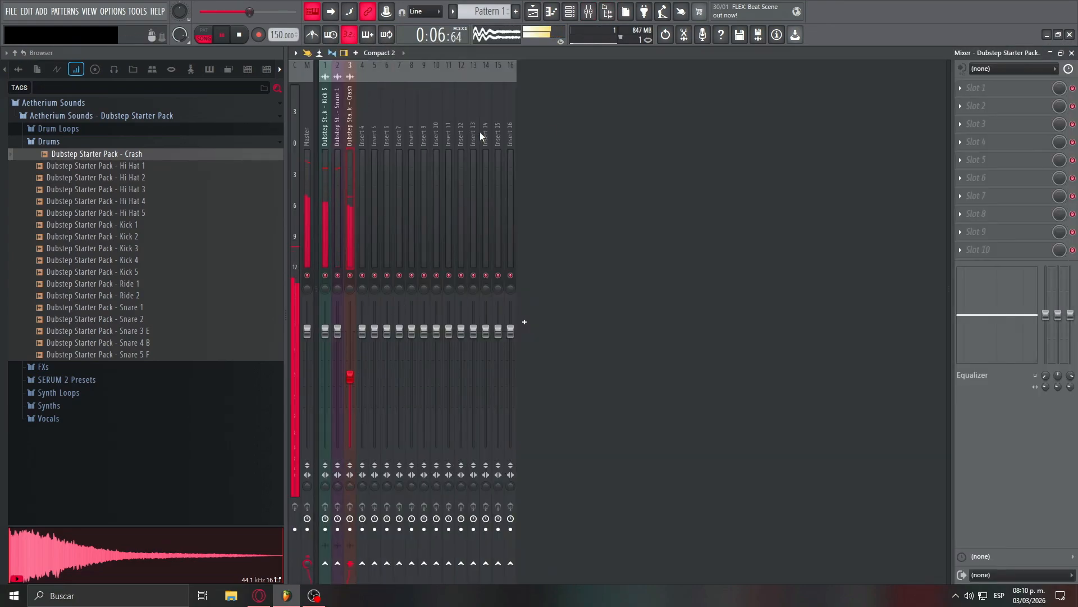
{"action": "left_click", "coordinate": [530, 12]}
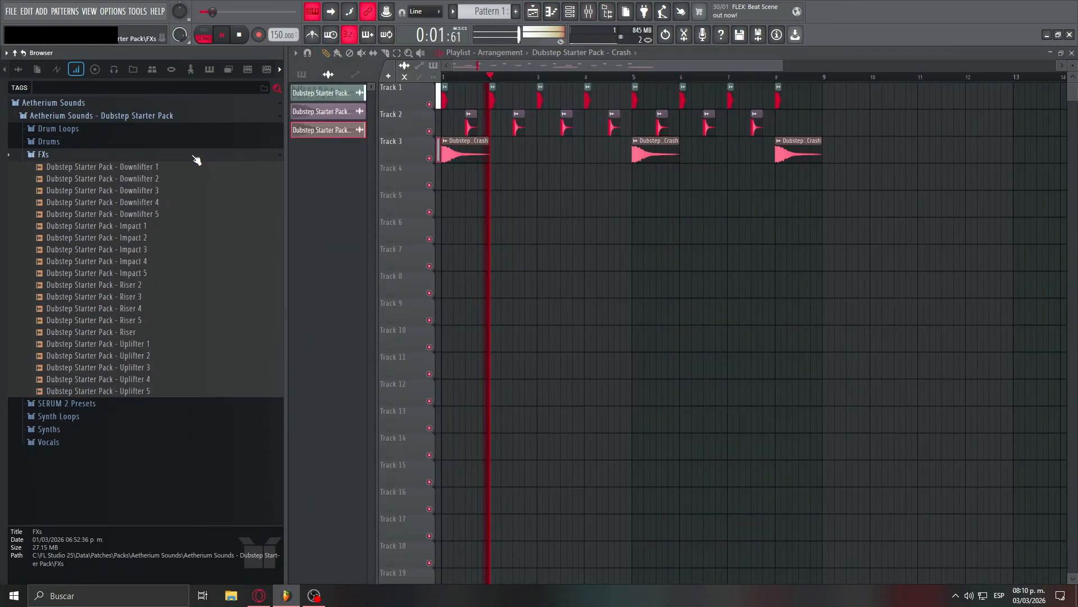
- Place Top Loop 1 150 BPM on Track 4 at bars 1 and 5, and lower its mixer level slightly
{"action": "left_click", "coordinate": [193, 156]}
{"action": "left_click", "coordinate": [187, 131]}
{"action": "left_click_drag", "start_coordinate": [193, 365], "coordinate": [467, 174]}
{"action": "left_click", "coordinate": [646, 180]}
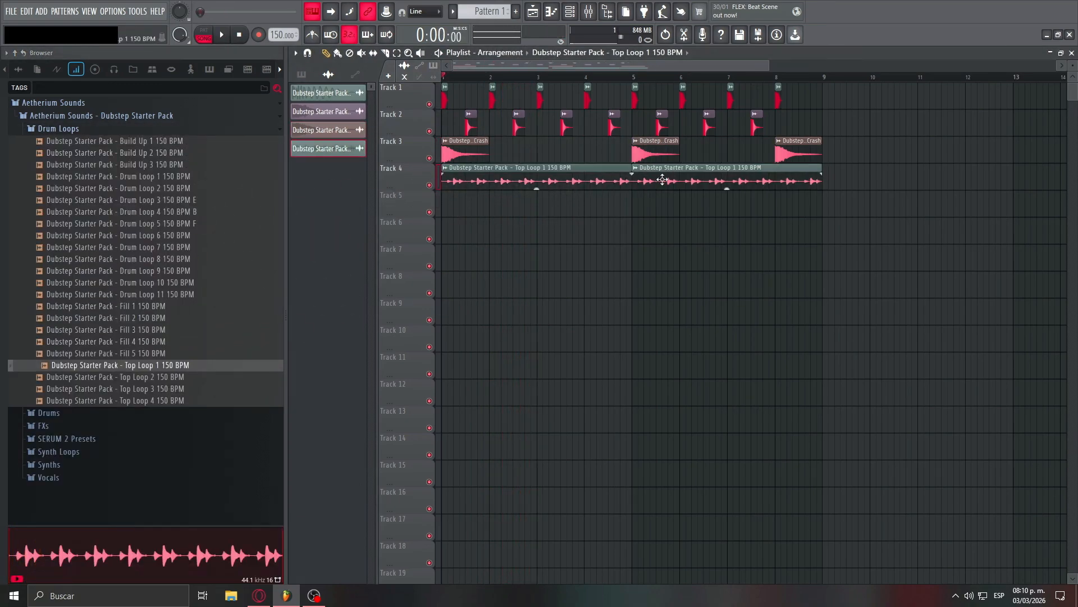
{"action": "double_click", "coordinate": [662, 179]}
{"action": "double_click", "coordinate": [595, 123]}
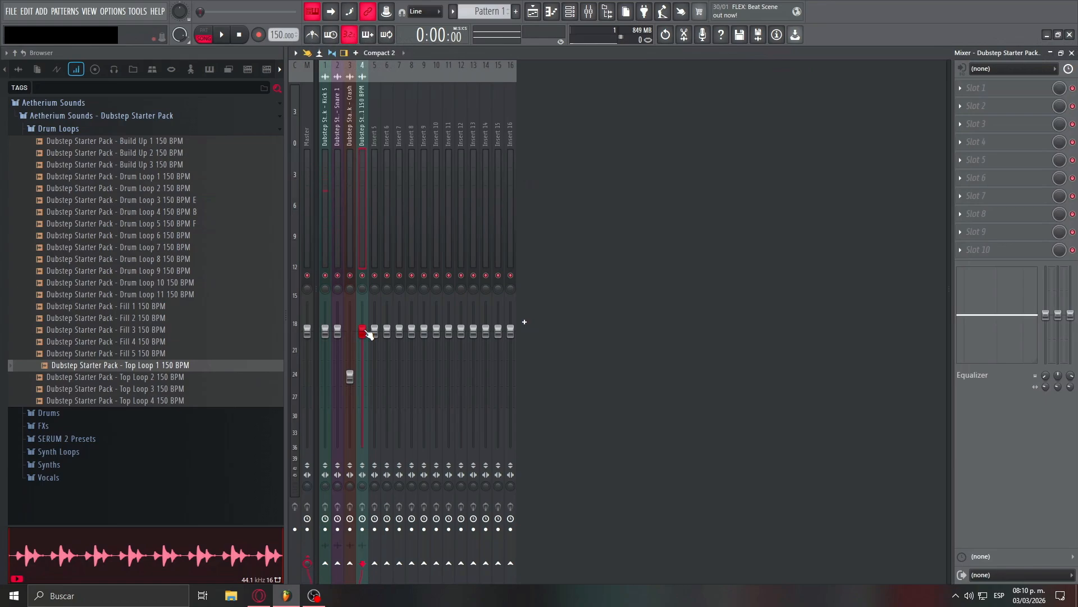
{"action": "key", "text": "space"}
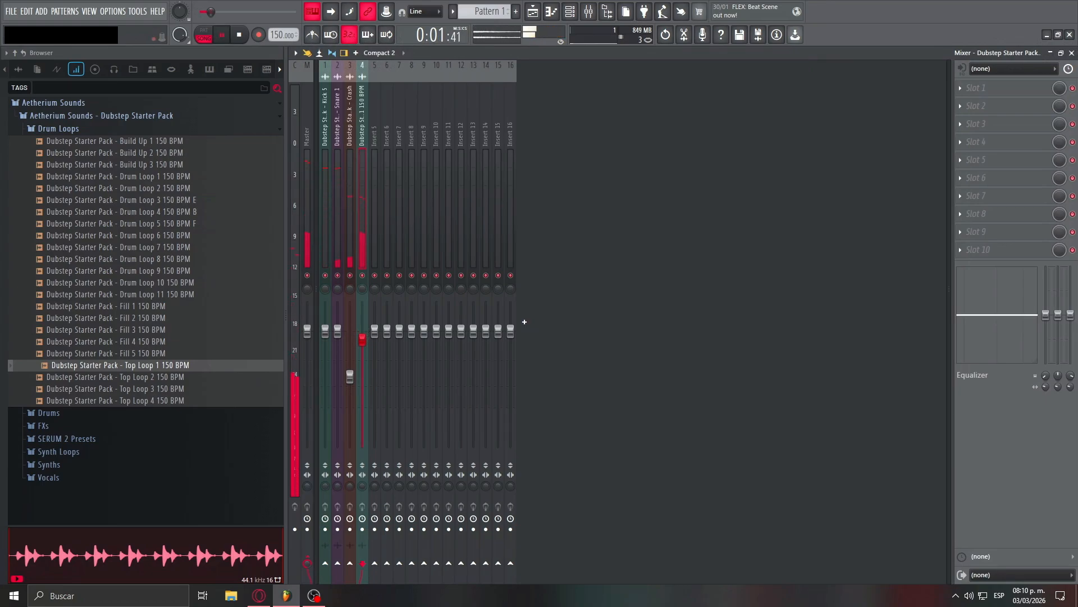
- Load the saved Sidechain mixer track state onto Insert 5 and check its Fruity Balance effect
{"action": "left_click", "coordinate": [379, 204]}
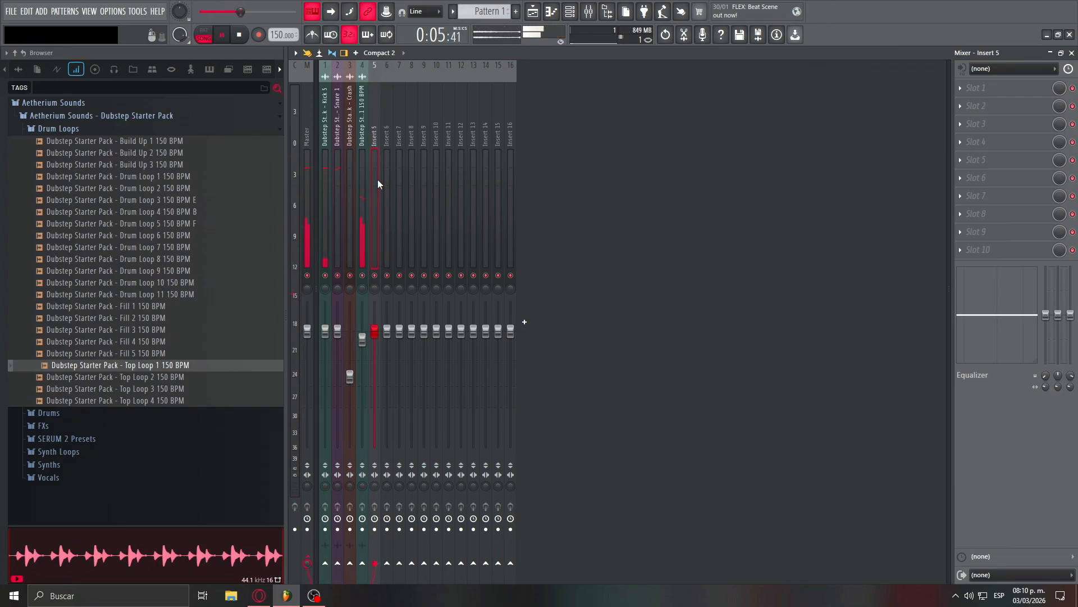
{"action": "key", "text": "space"}
{"action": "right_click", "coordinate": [377, 183]}
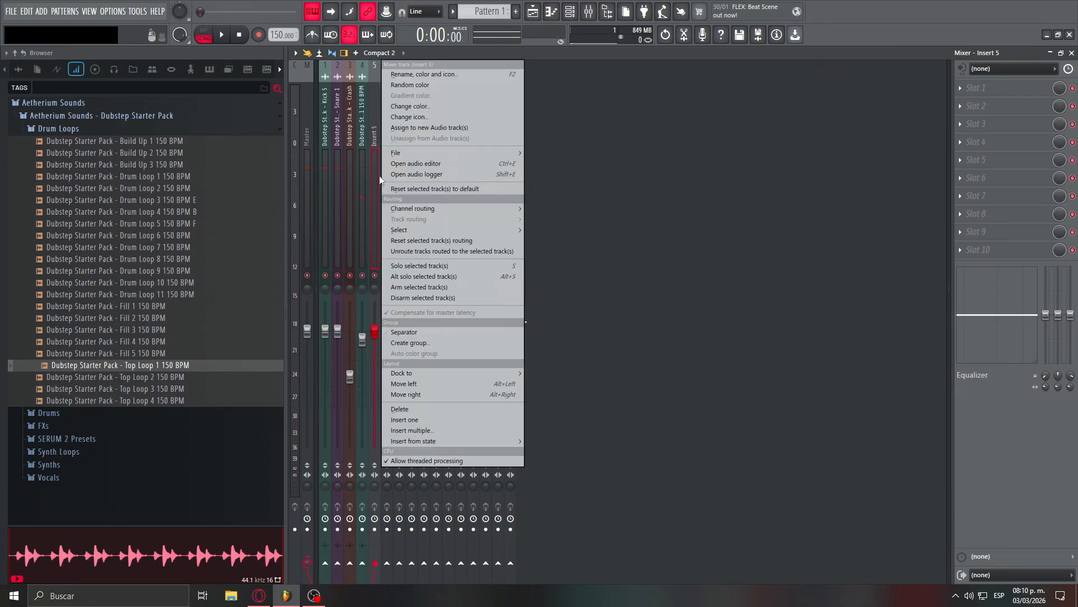
{"action": "mouse_move", "coordinate": [399, 152]}
{"action": "left_click", "coordinate": [591, 291]}
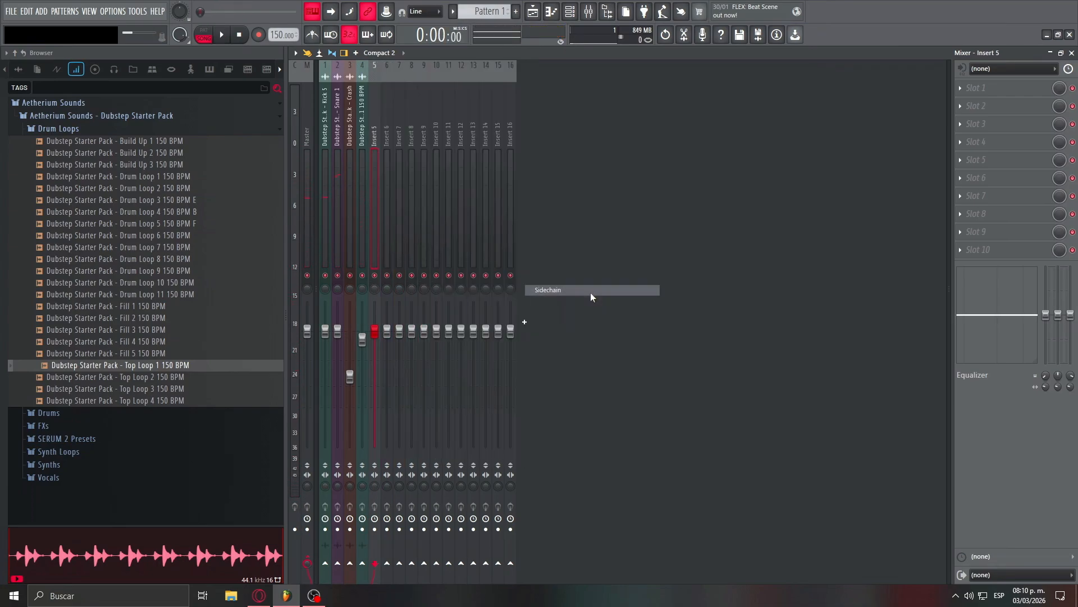
{"action": "left_click", "coordinate": [1012, 253]}
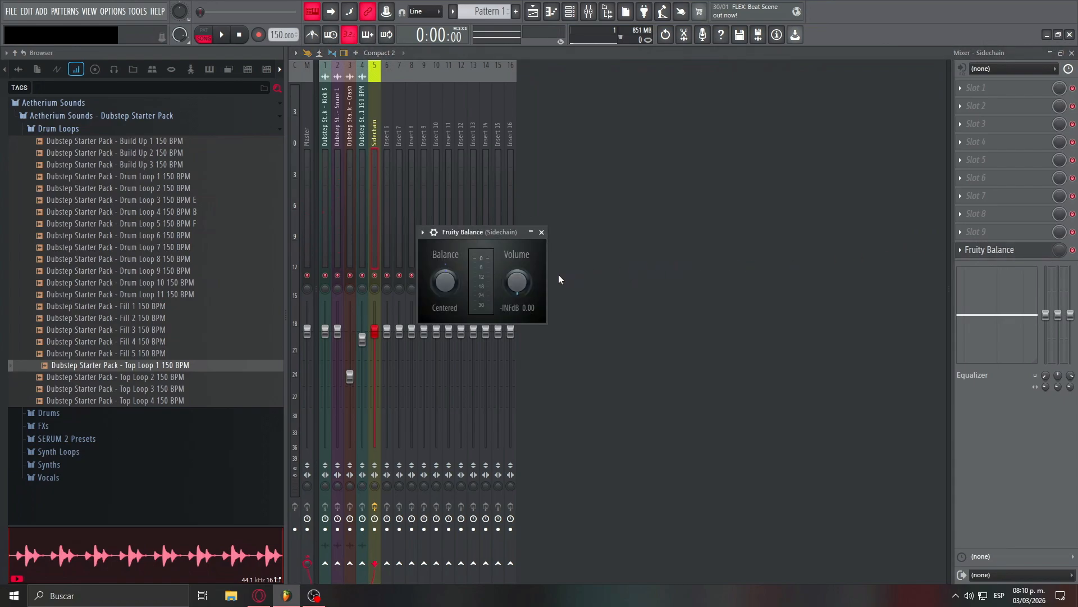
{"action": "left_click", "coordinate": [541, 232]}
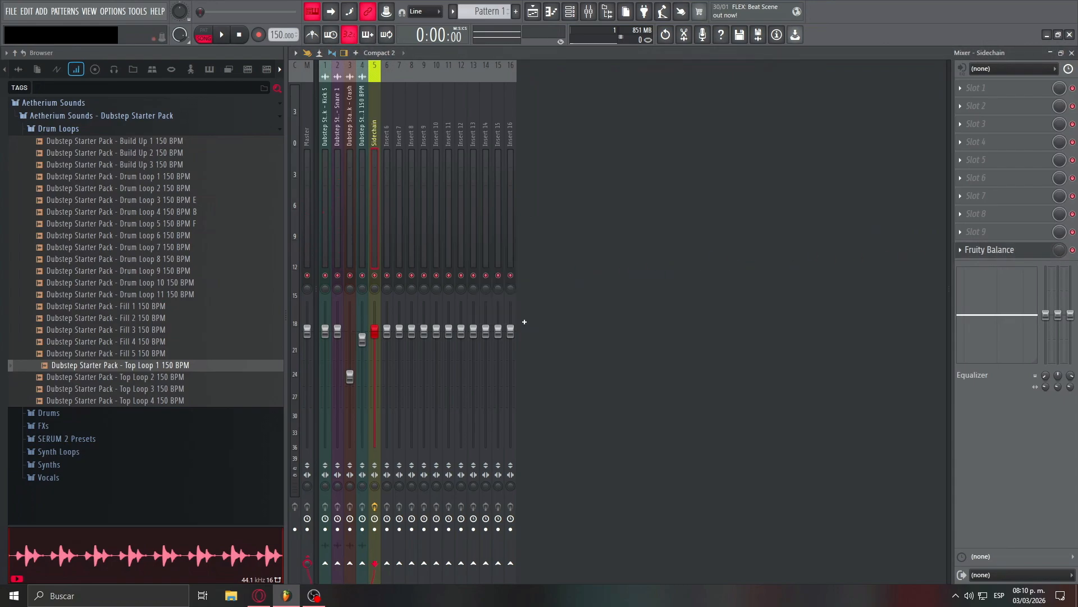
- Create an automation clip for the mix level of Fruity Balance on the Sidechain track and show the playlist
{"action": "right_click", "coordinate": [1053, 251]}
{"action": "left_click", "coordinate": [1022, 335]}
{"action": "left_click", "coordinate": [532, 11]}
- Shape the start of the Track 5 automation clip into a short raised hump under the first kick, falling smoothly to zero
{"action": "scroll", "coordinate": [460, 205], "scroll_direction": "up", "scroll_amount": 3}
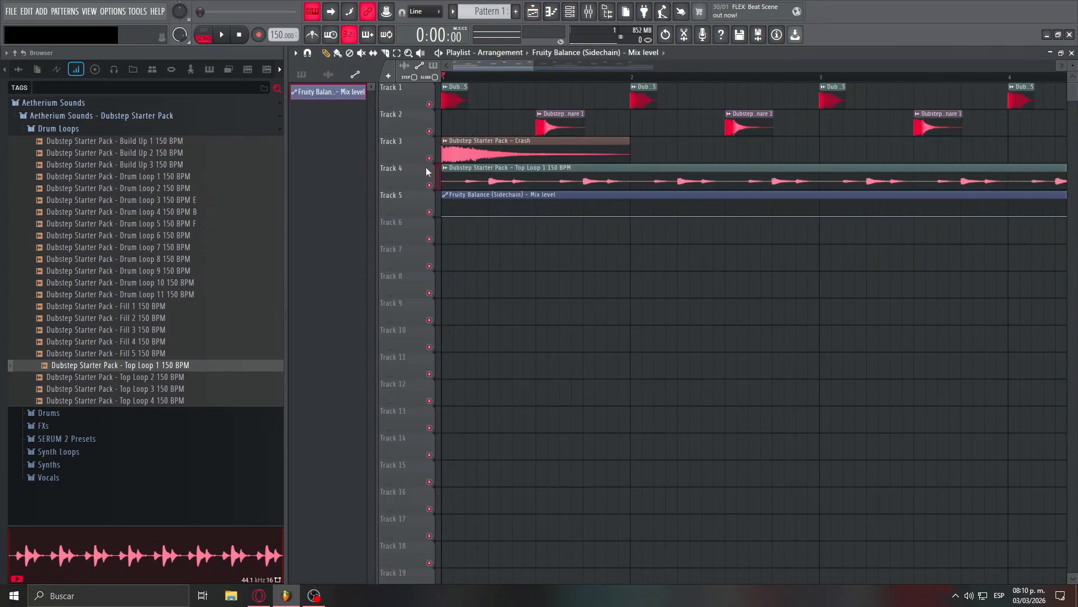
{"action": "left_click_drag", "start_coordinate": [460, 203], "coordinate": [483, 222]}
{"action": "right_click", "coordinate": [481, 213]}
{"action": "right_click", "coordinate": [481, 217]}
{"action": "left_click", "coordinate": [510, 305]}
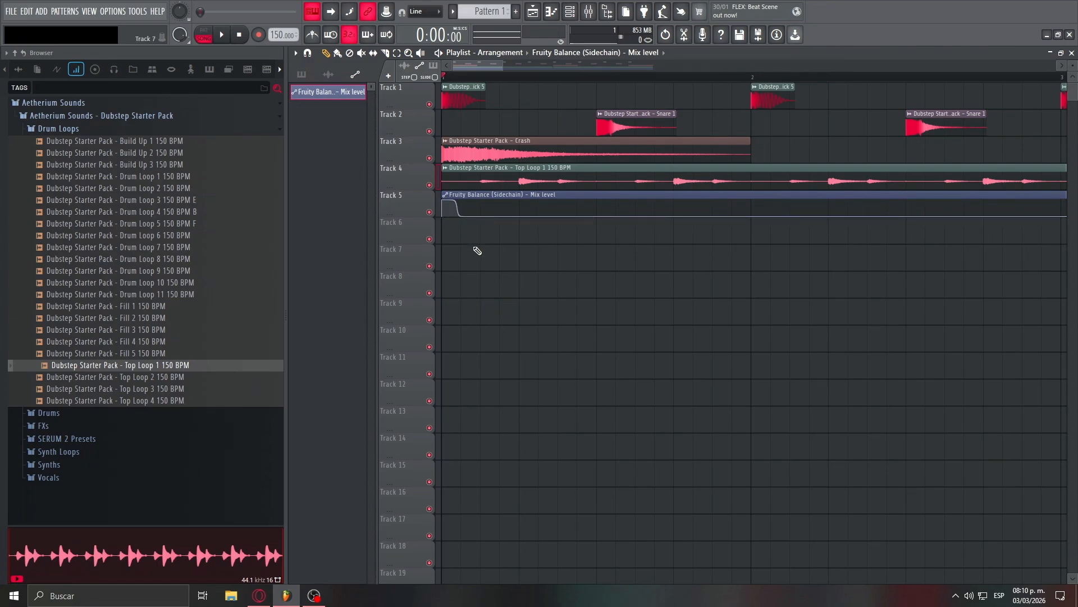
{"action": "right_click", "coordinate": [474, 248]}
{"action": "left_click", "coordinate": [490, 359]}
- Adjust the end of the Track 5 automation curve and shorten the clip to half a bar
{"action": "left_click_drag", "start_coordinate": [482, 246], "coordinate": [481, 189]}
{"action": "right_click", "coordinate": [477, 206]}
{"action": "left_click", "coordinate": [492, 223]}
{"action": "right_click", "coordinate": [520, 214]}
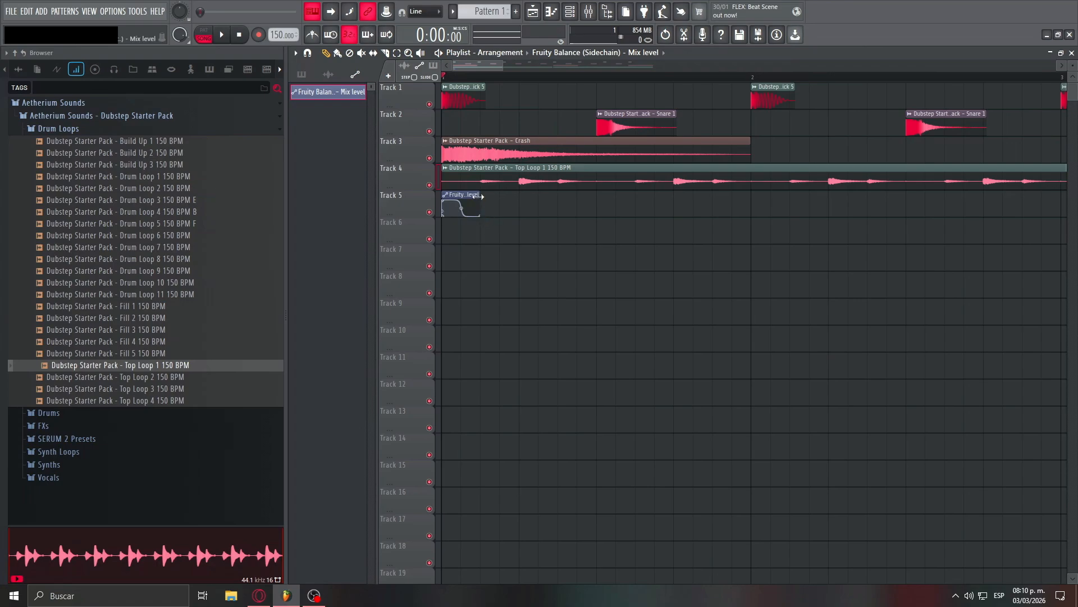
{"action": "left_click", "coordinate": [587, 201], "text": "ctrl"}
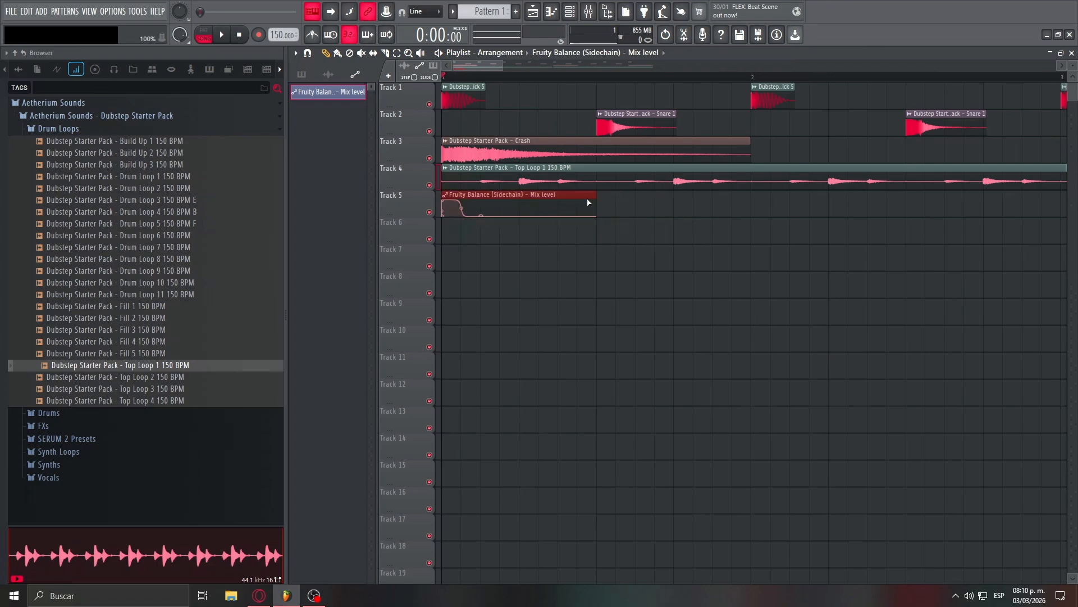
- Duplicate the half-bar sidechain automation clip along Track 5 through the first half of bar 8
{"action": "scroll", "coordinate": [581, 236], "scroll_direction": "down", "scroll_amount": 9}
{"action": "key", "text": "ctrl+b"}
{"action": "key", "text": "ctrl+b"}
{"action": "key", "text": "ctrl+b"}
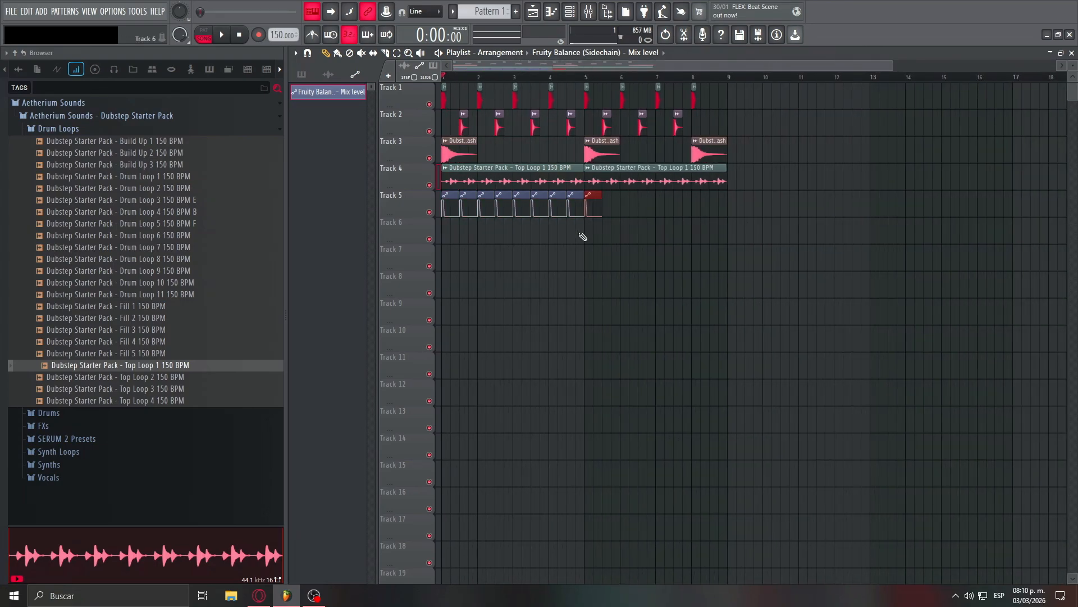
{"action": "key", "text": "ctrl+b"}
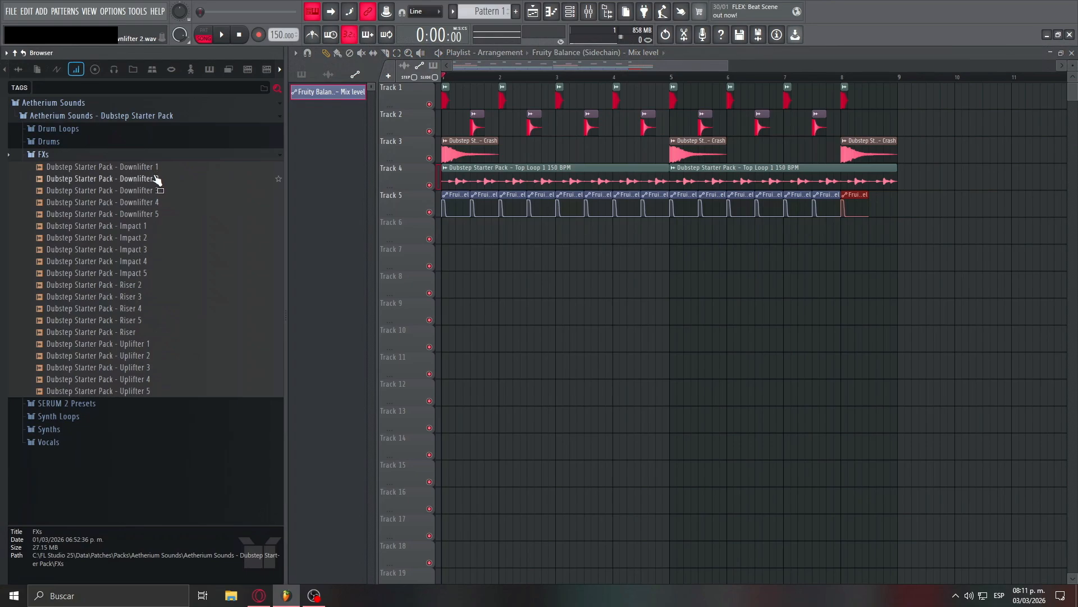
- Audition the downlifters in the FXs folder, place Downlifter 3 on Track 6 at bar 1, and lower its mixer level
{"action": "left_click", "coordinate": [156, 180]}
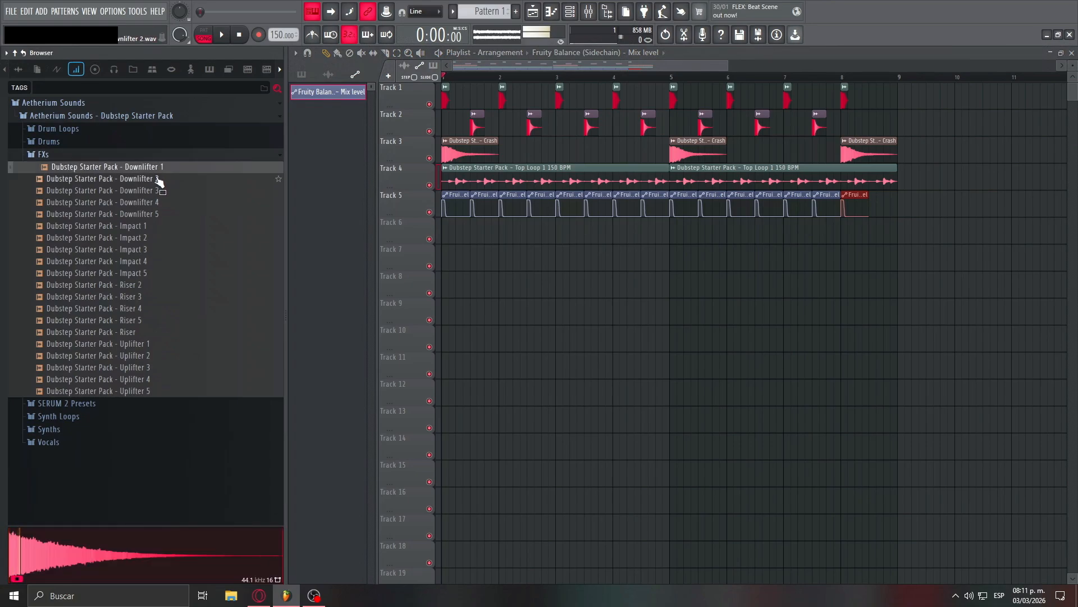
{"action": "left_click_drag", "start_coordinate": [148, 191], "coordinate": [439, 241]}
{"action": "double_click", "coordinate": [559, 230]}
{"action": "key", "text": "F9"}
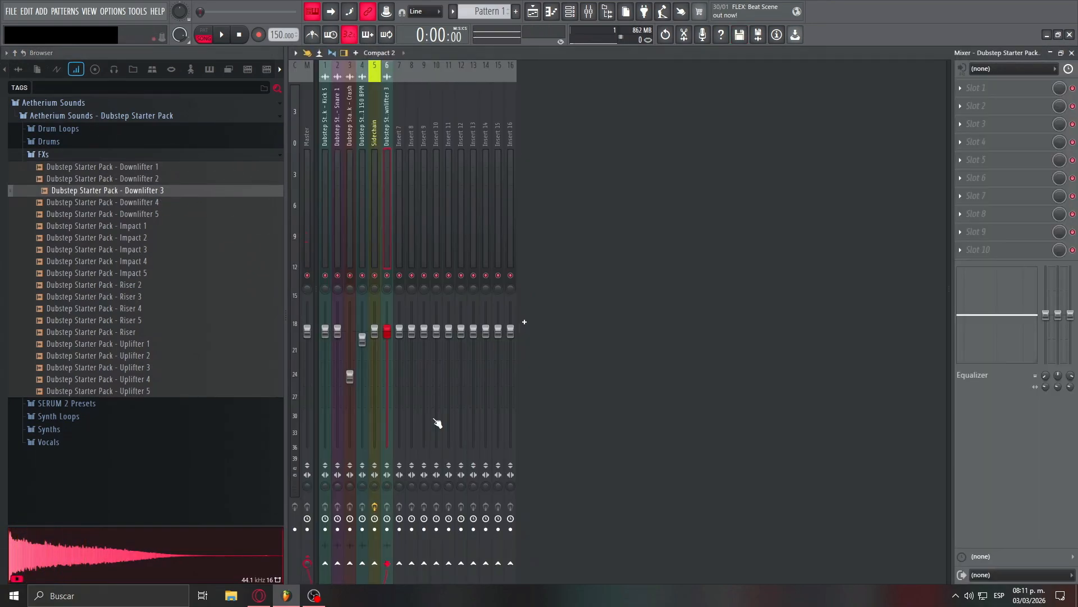
{"action": "key", "text": "F9"}
- Play back the arrangement to check the drums together with the downlifter
{"action": "key", "text": "space"}
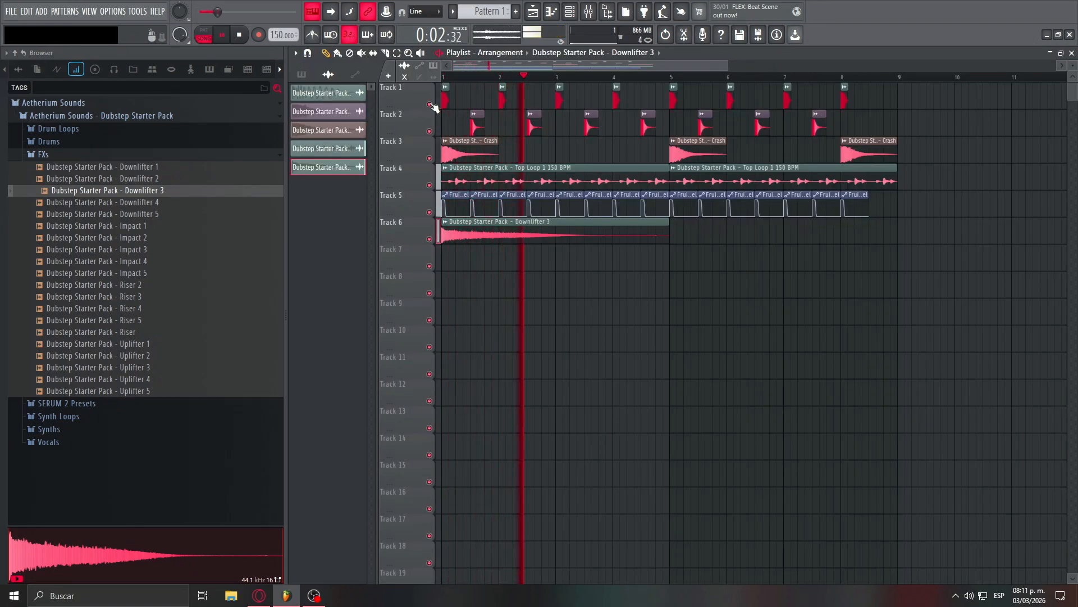
{"action": "scroll", "coordinate": [410, 175], "scroll_direction": "up", "scroll_amount": 4}
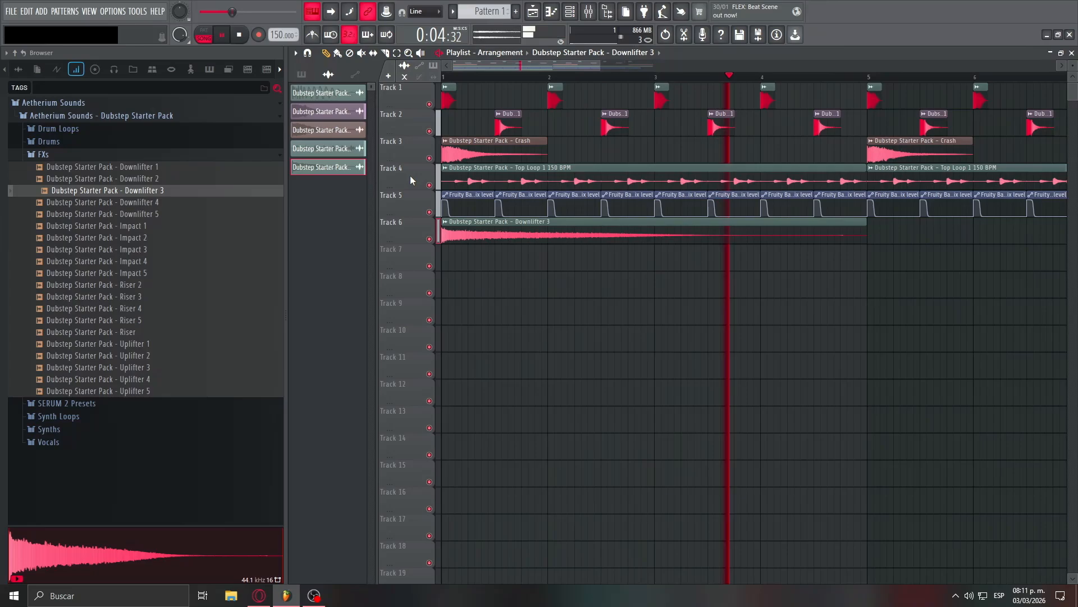
{"action": "scroll", "coordinate": [410, 175], "scroll_direction": "down", "scroll_amount": 3}
{"action": "scroll", "coordinate": [410, 175], "scroll_direction": "down", "scroll_amount": 1}
{"action": "key", "text": "space"}
- Place Fill 1 150 BPM on Track 7 at bar 8 and lower its mixer level, checking it in playback
{"action": "left_click", "coordinate": [67, 131]}
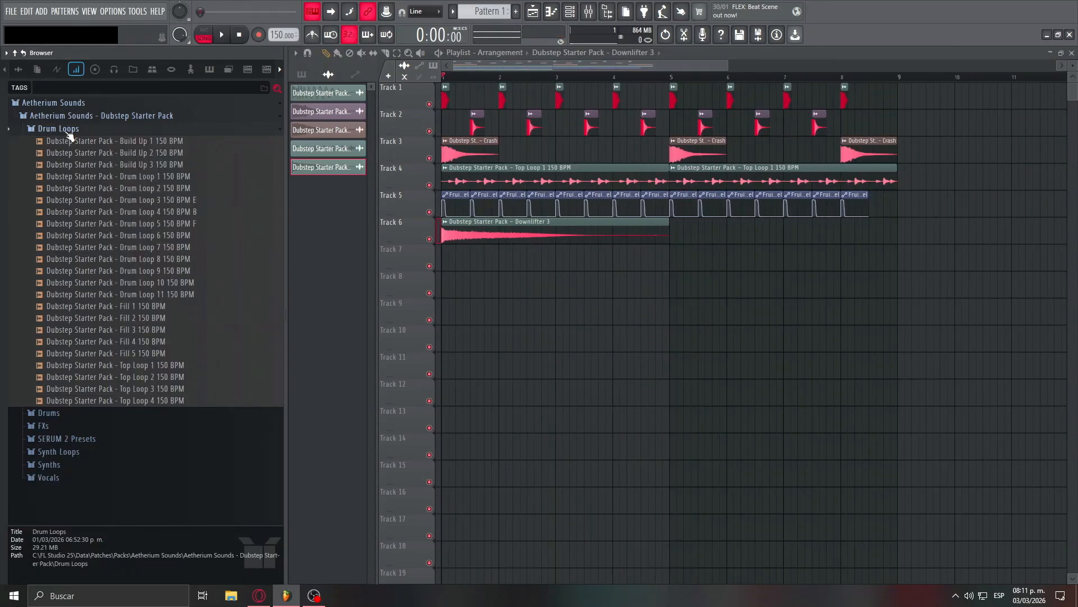
{"action": "left_click_drag", "start_coordinate": [164, 306], "coordinate": [848, 265]}
{"action": "left_click", "coordinate": [780, 78]}
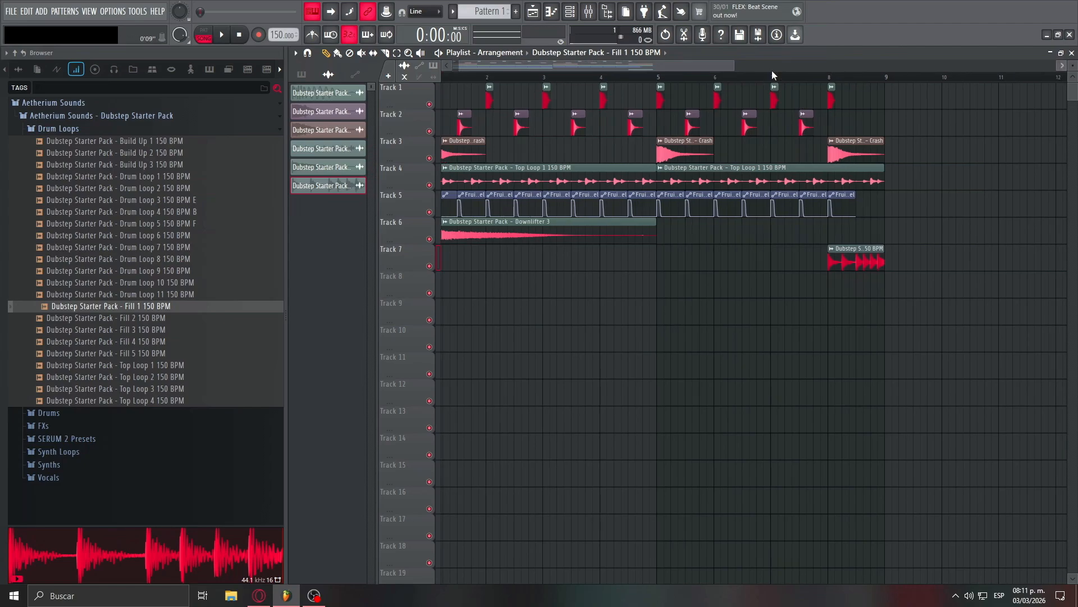
{"action": "double_click", "coordinate": [854, 264]}
{"action": "double_click", "coordinate": [633, 172]}
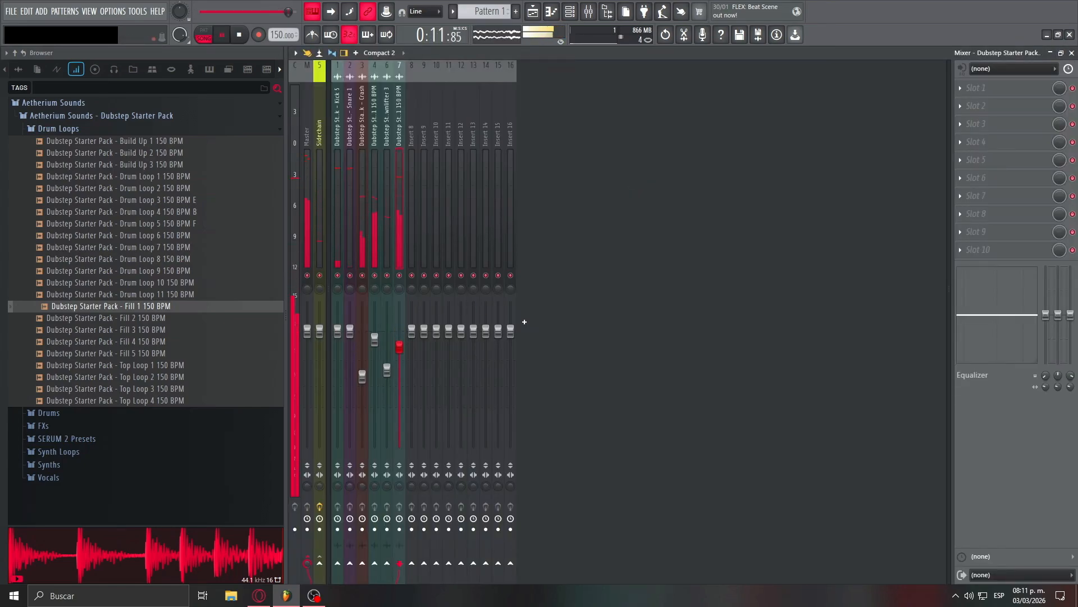
{"action": "left_click", "coordinate": [533, 11]}
{"action": "key", "text": "space"}
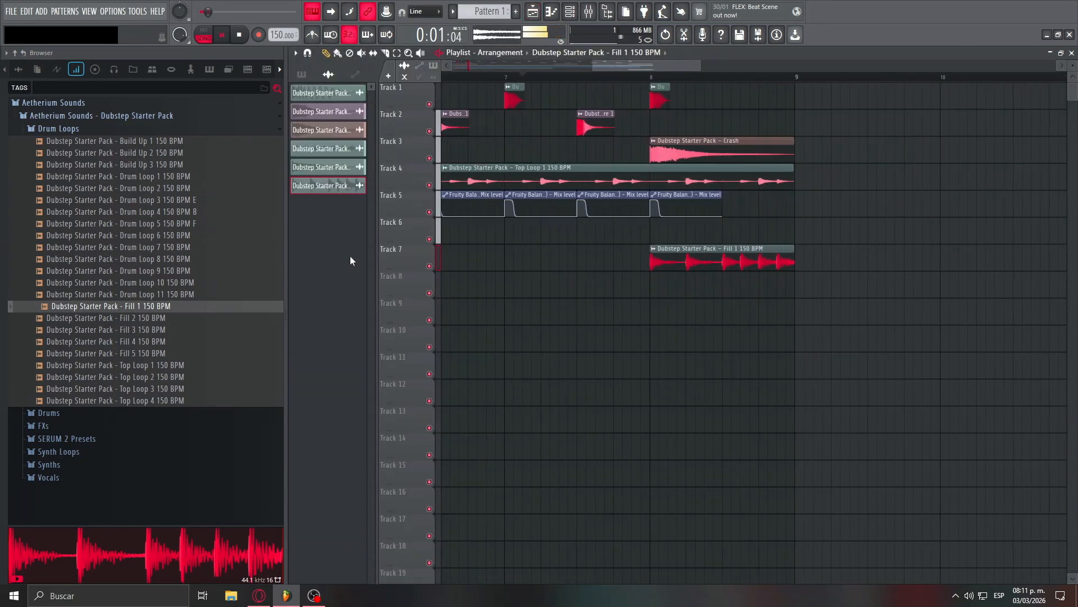
- Audition the other fills, place Fill 5 150 BPM on Track 8 at bar 8, and lower its mixer level during playback
{"action": "left_click", "coordinate": [167, 318]}
{"action": "left_click_drag", "start_coordinate": [169, 341], "coordinate": [232, 364]}
{"action": "left_click_drag", "start_coordinate": [242, 353], "coordinate": [652, 288]}
{"action": "key", "text": "space"}
{"action": "double_click", "coordinate": [676, 277]}
{"action": "key", "text": "space"}
{"action": "key", "text": "F9"}
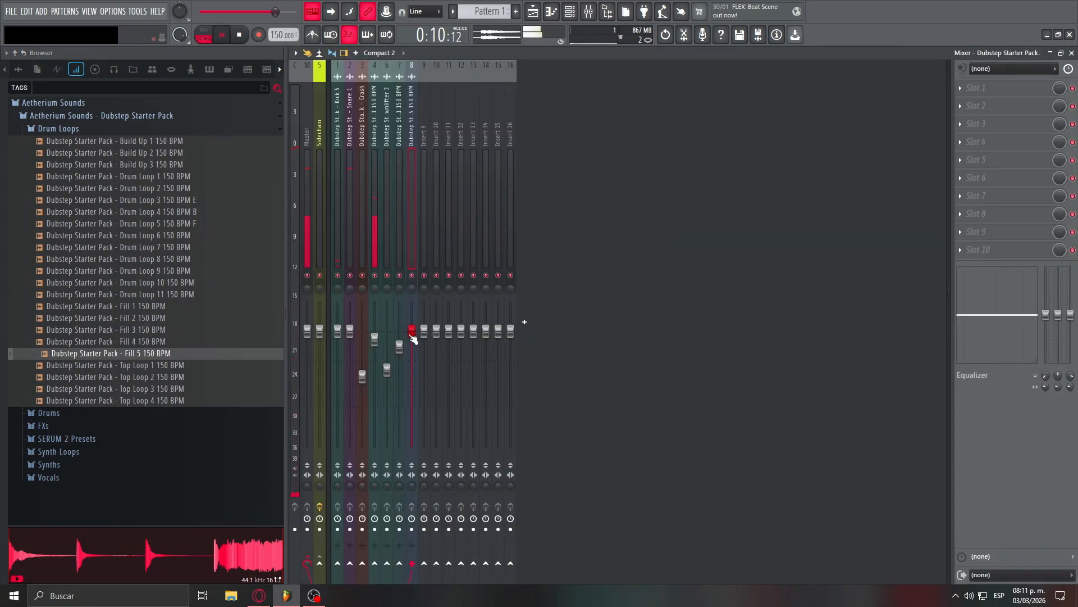
{"action": "key", "text": "F5"}
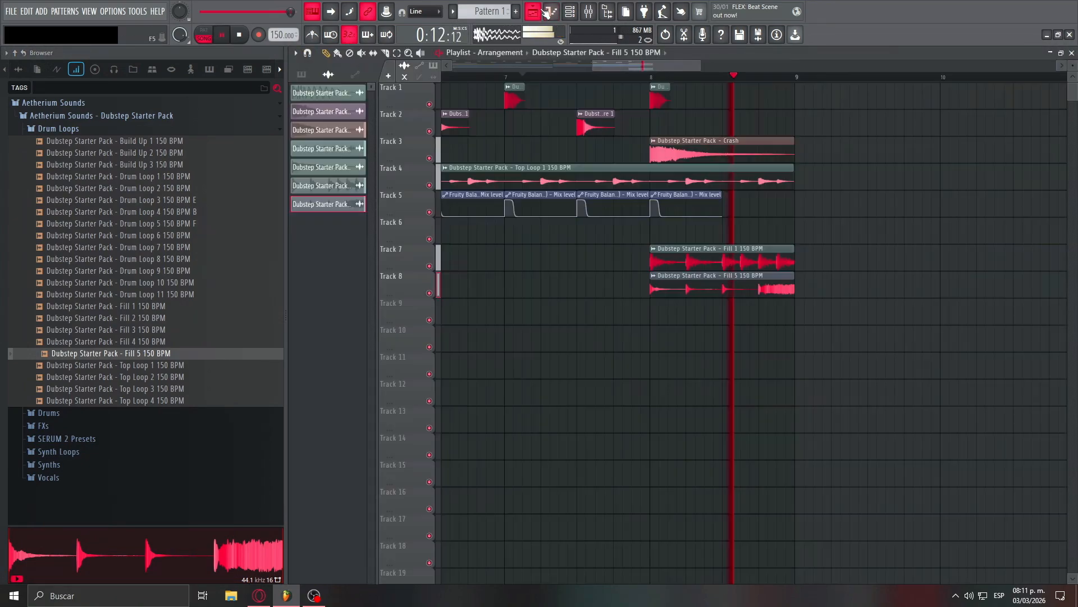
- Audition Chord Hits 1 and 2, place Chord Hits 1 150 BPM F Minor on Track 9 at bars 1 and 5, and play it back
{"action": "scroll", "coordinate": [892, 339], "scroll_direction": "down", "scroll_amount": 2}
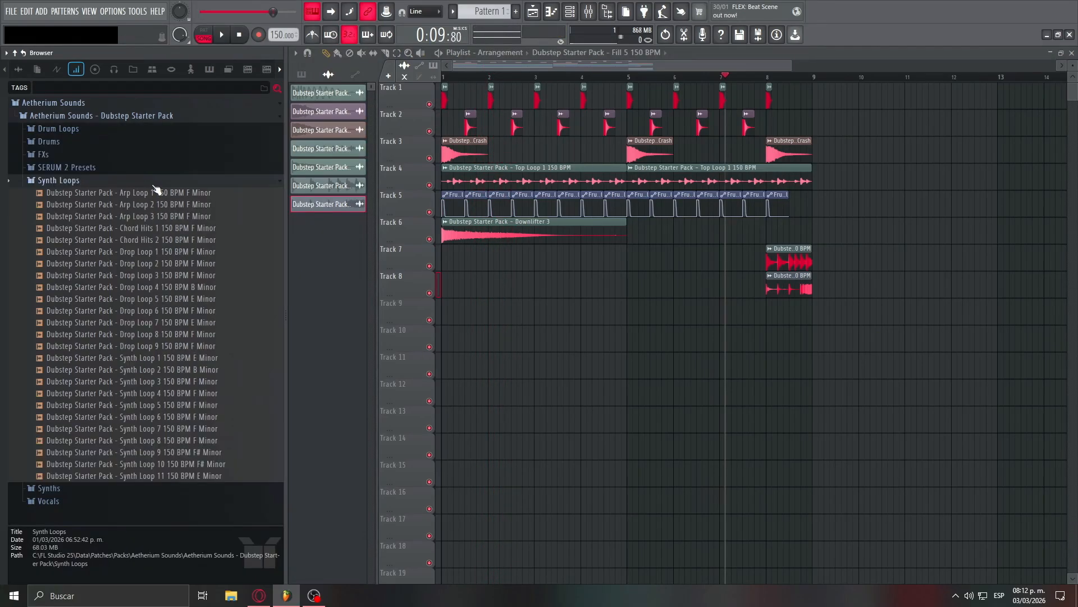
{"action": "left_click", "coordinate": [207, 232]}
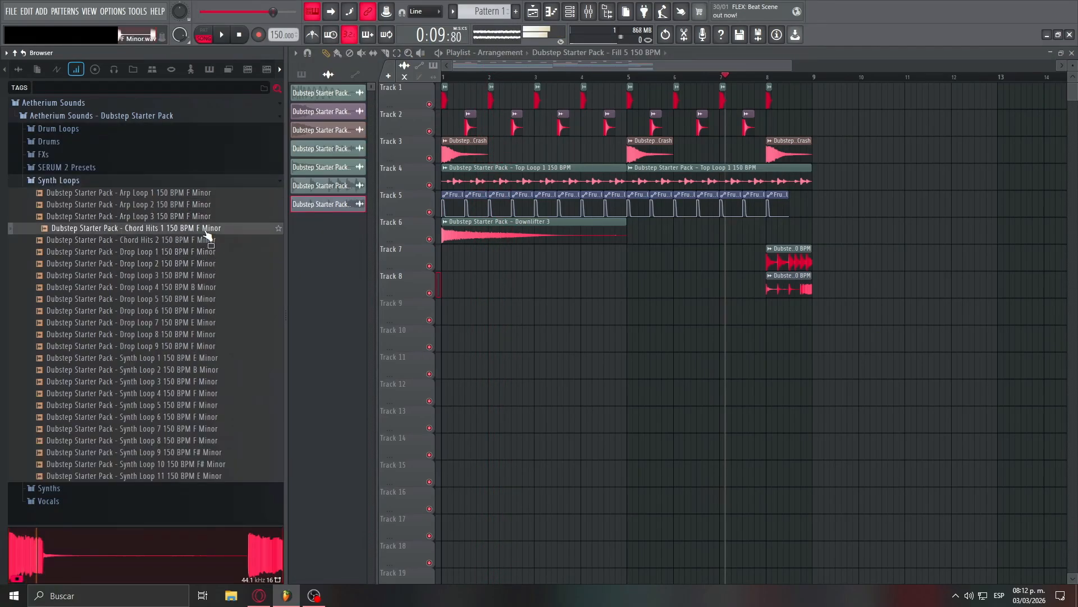
{"action": "left_click", "coordinate": [208, 240]}
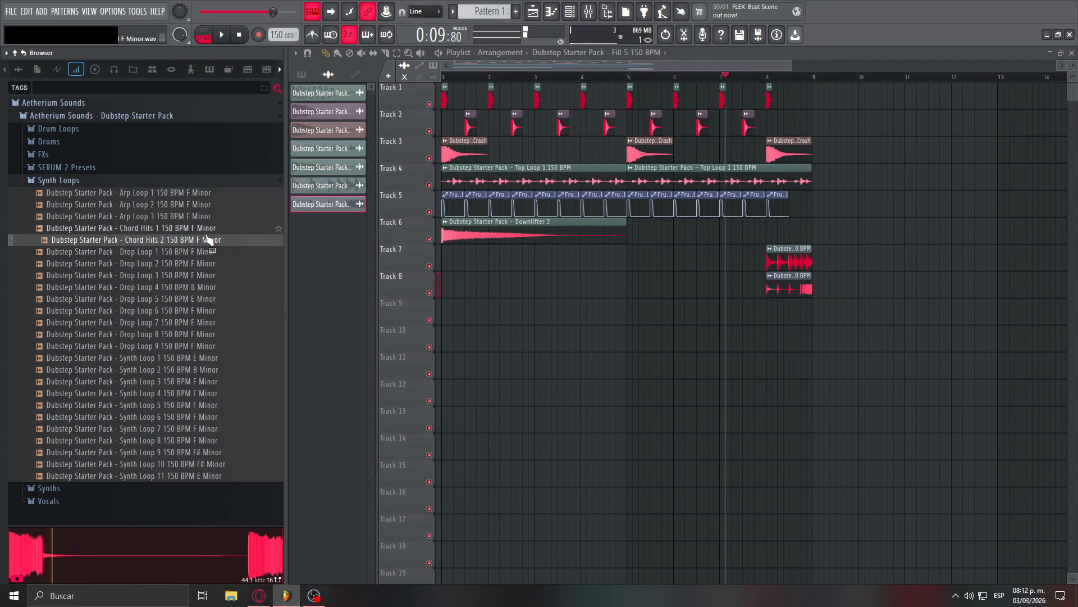
{"action": "left_click_drag", "start_coordinate": [206, 232], "coordinate": [409, 320]}
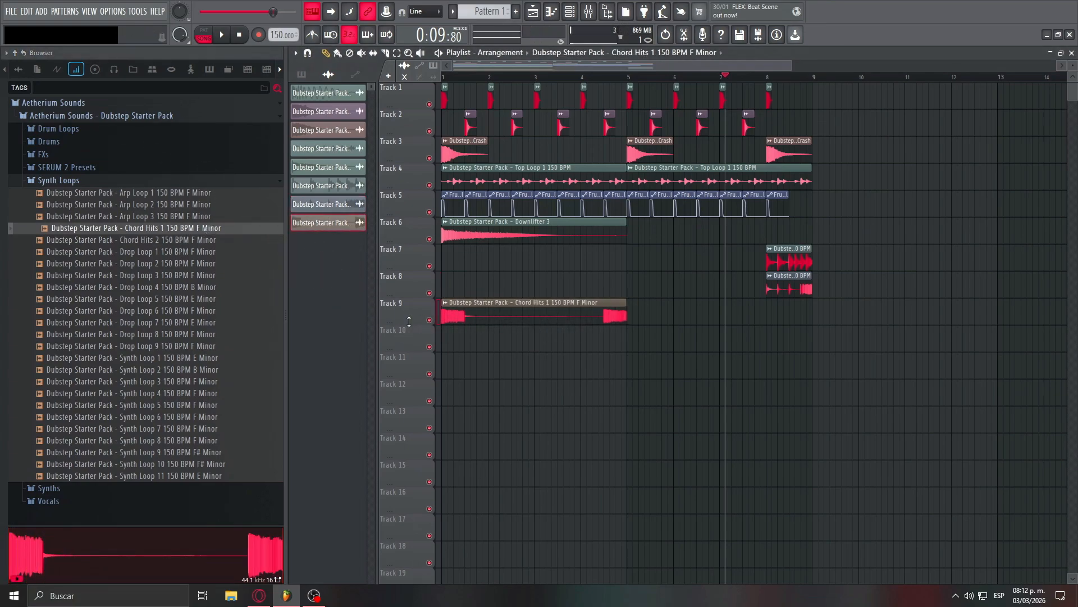
{"action": "left_click", "coordinate": [650, 320]}
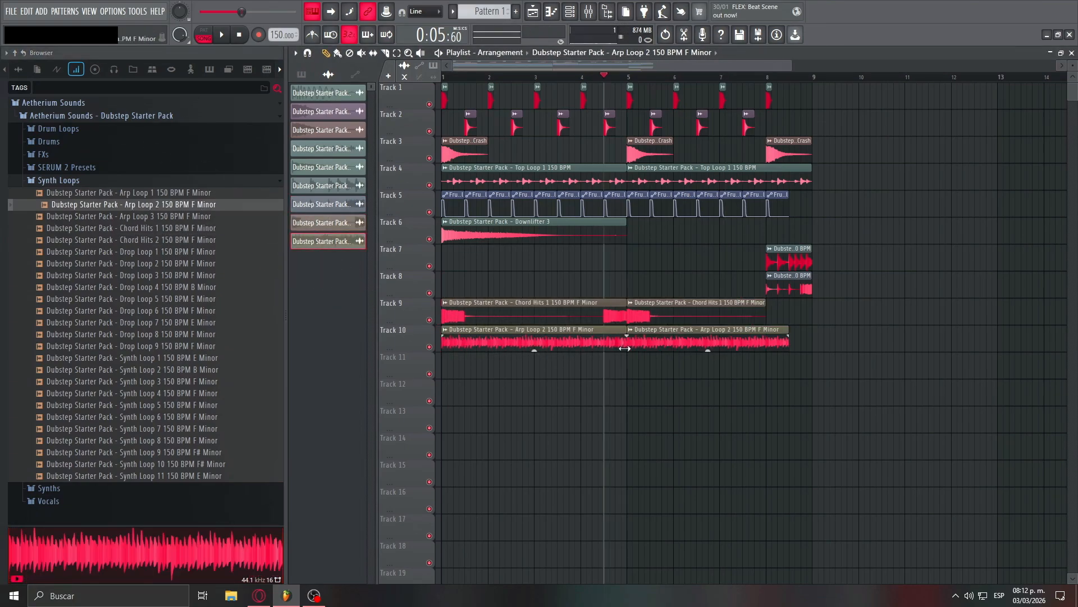
{"action": "key", "text": "space"}
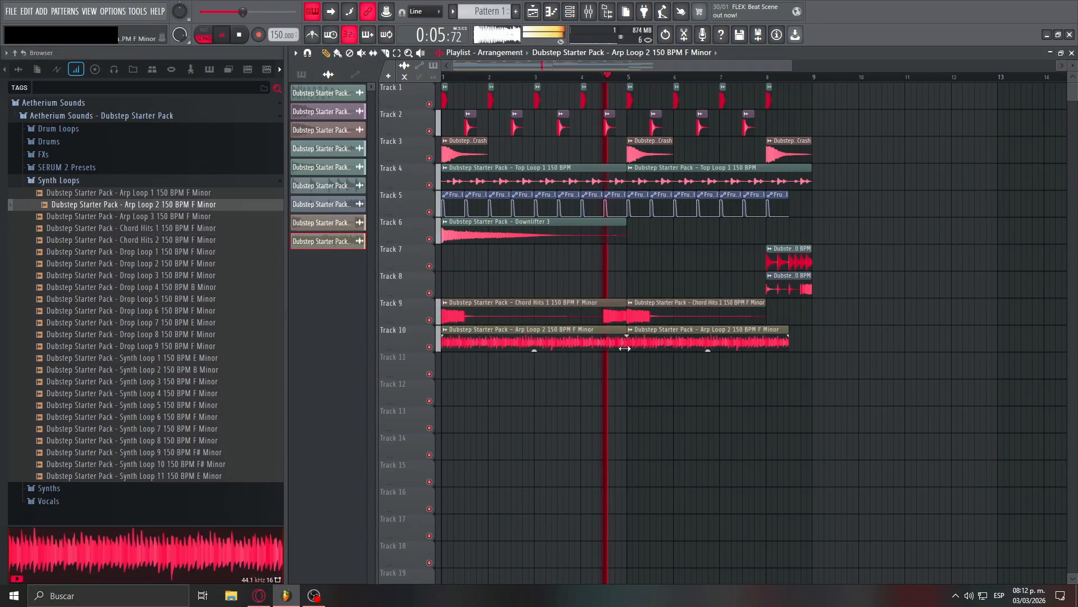
- Play the arrangement from the middle of bar 3 and lower the mixer level of Arp Loop 2
{"action": "key", "text": "space"}
{"action": "key", "text": "space"}
{"action": "left_click", "coordinate": [562, 77]}
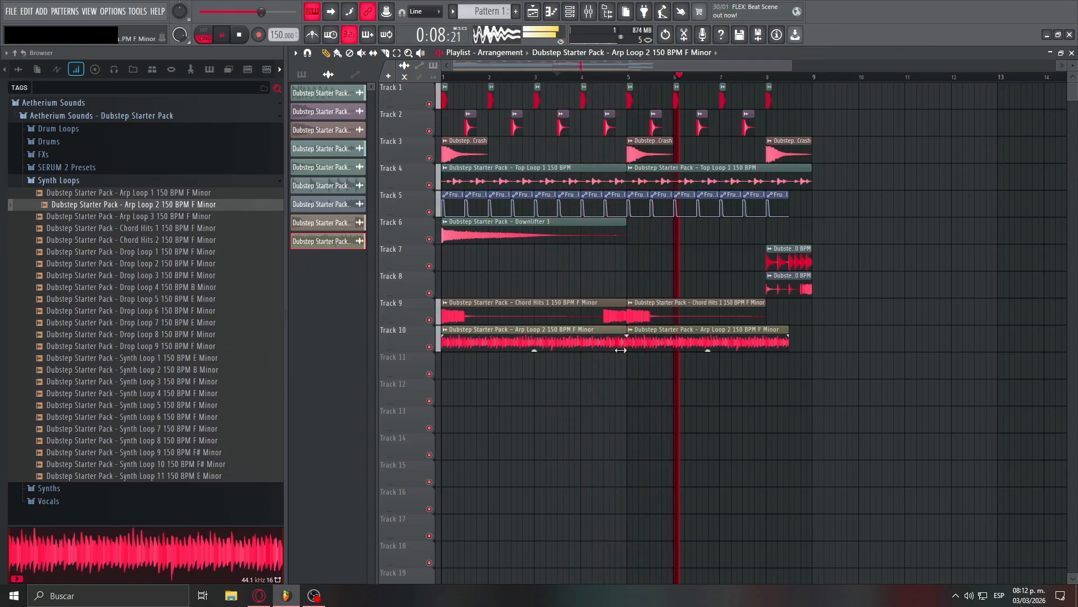
{"action": "key", "text": "space"}
{"action": "key", "text": "F9"}
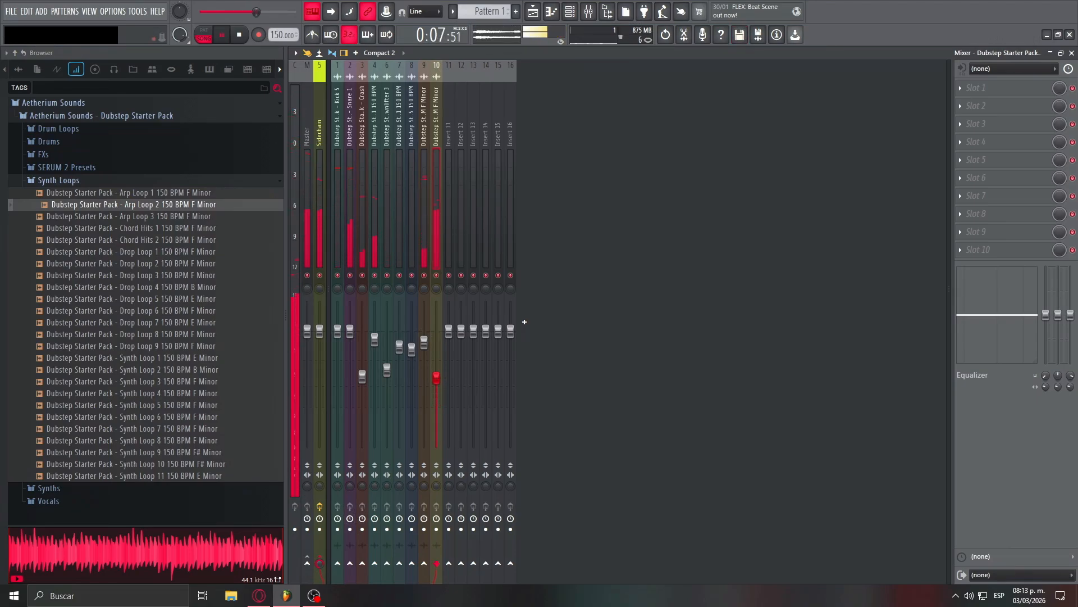
{"action": "left_click", "coordinate": [533, 12]}
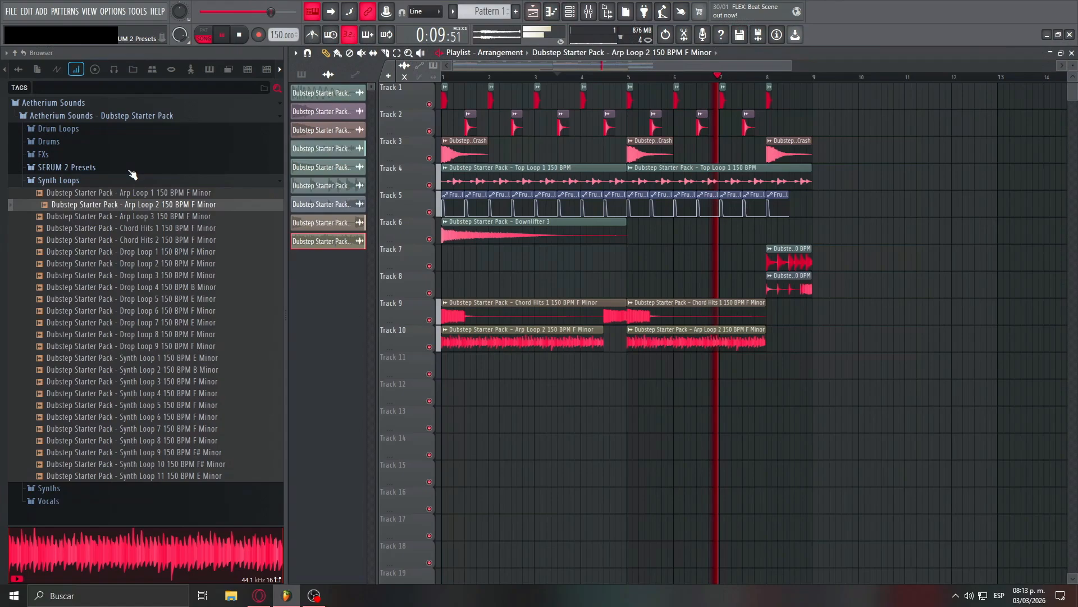
- Audition Vocal Chant 8 from the Vocals folder and place it on the second beat of bar 1 on Track 11
{"action": "left_click", "coordinate": [59, 181]}
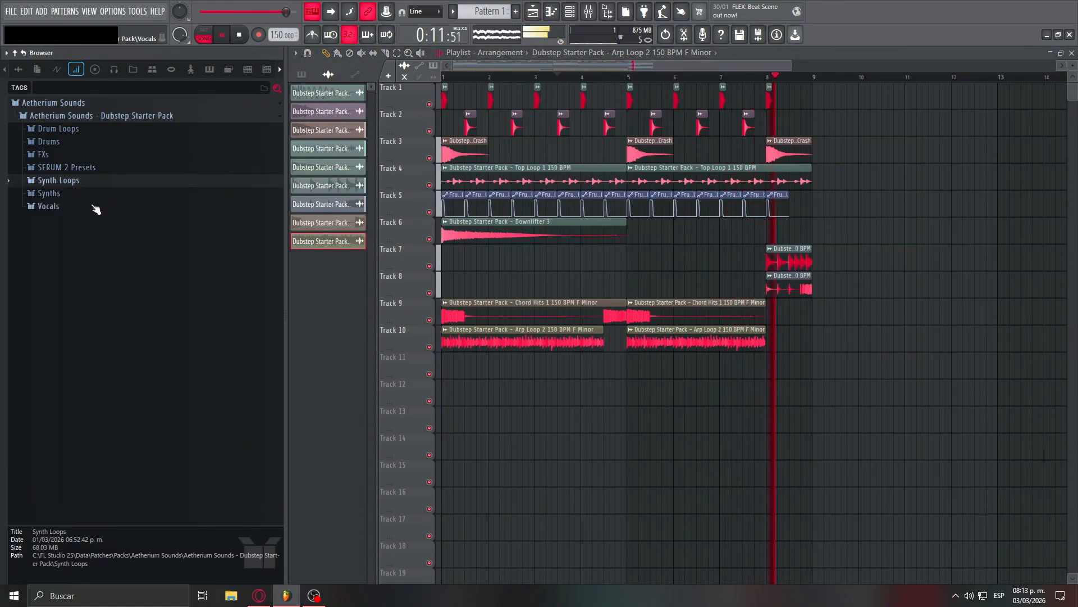
{"action": "left_click", "coordinate": [96, 209]}
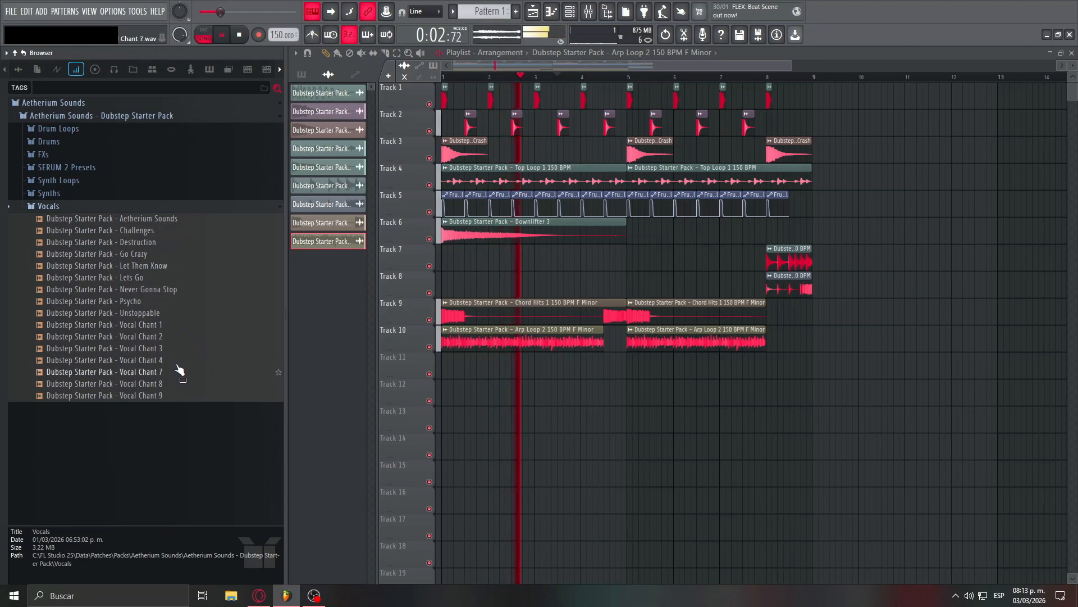
{"action": "left_click", "coordinate": [181, 385]}
{"action": "left_click_drag", "start_coordinate": [175, 388], "coordinate": [455, 373]}
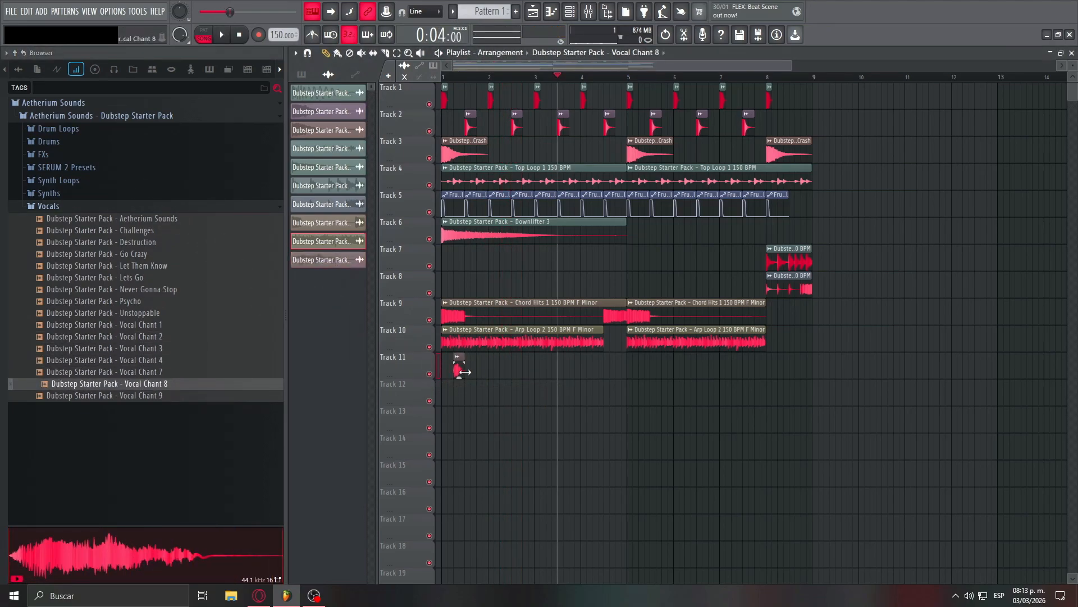
- Paint the Vocal Chant 8 clip every half bar along Track 11 up to the start of bar 8
{"action": "right_click", "coordinate": [511, 397]}
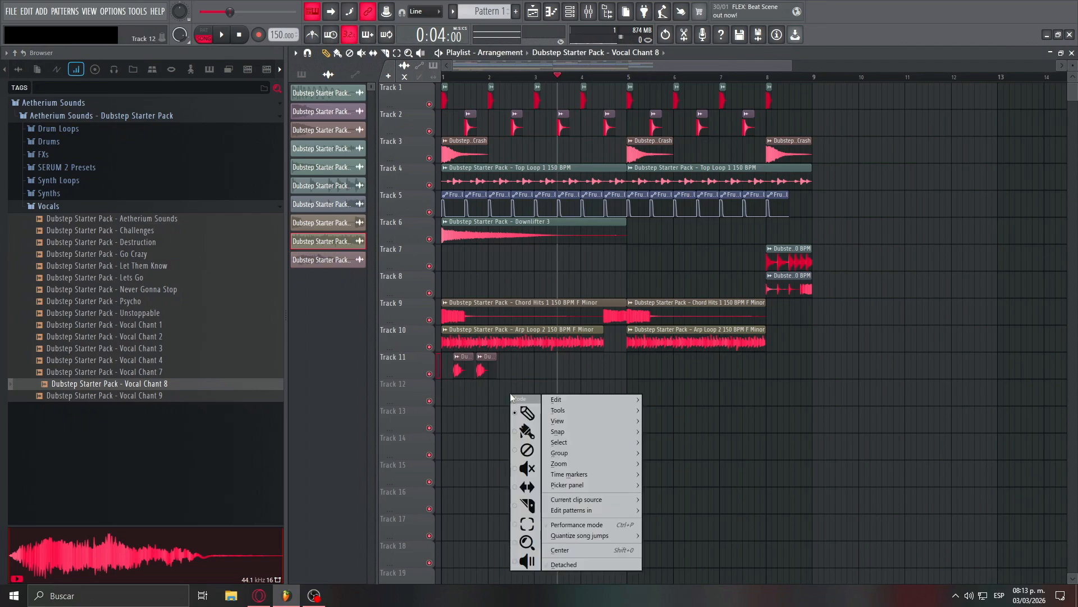
{"action": "left_click", "coordinate": [527, 432]}
{"action": "left_click_drag", "start_coordinate": [504, 370], "coordinate": [692, 371]}
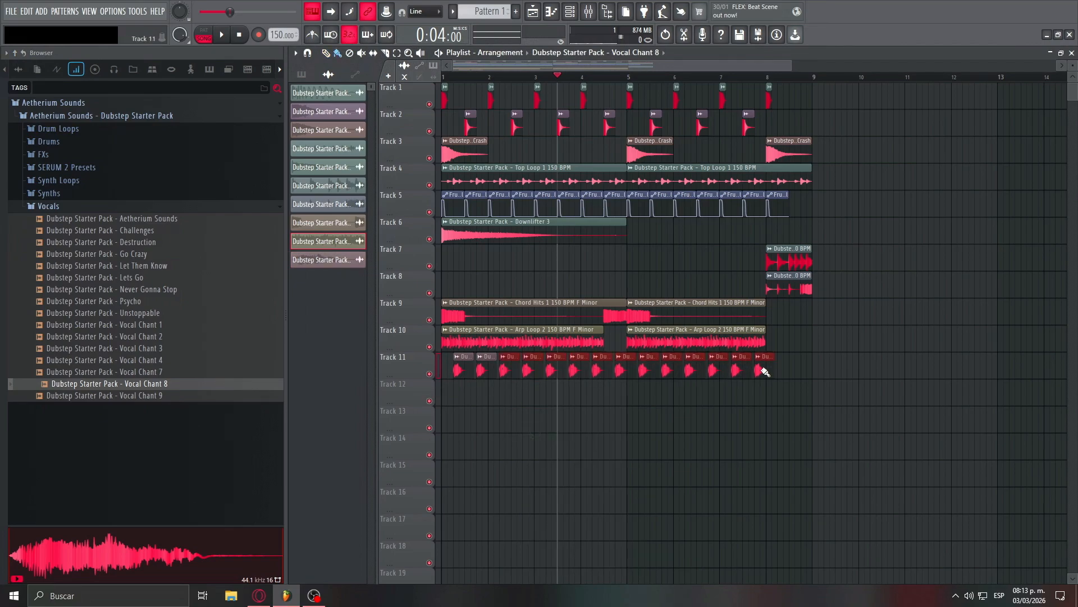
{"action": "left_click_drag", "start_coordinate": [764, 372], "coordinate": [837, 371]}
- Route Vocal Chant 8 to its own mixer track and lower its level
{"action": "double_click", "coordinate": [765, 370]}
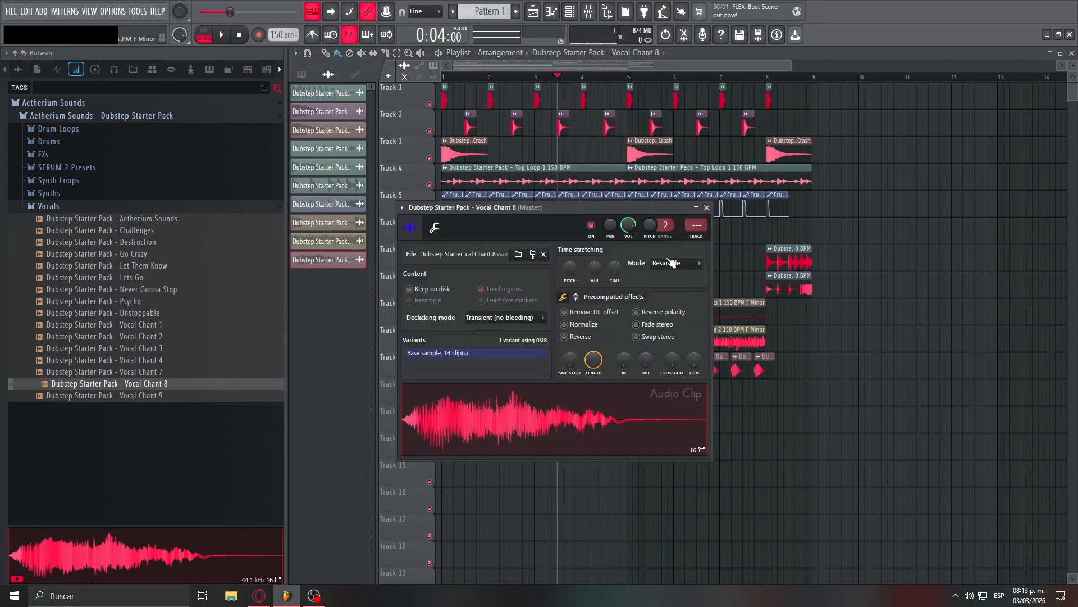
{"action": "left_click", "coordinate": [696, 238]}
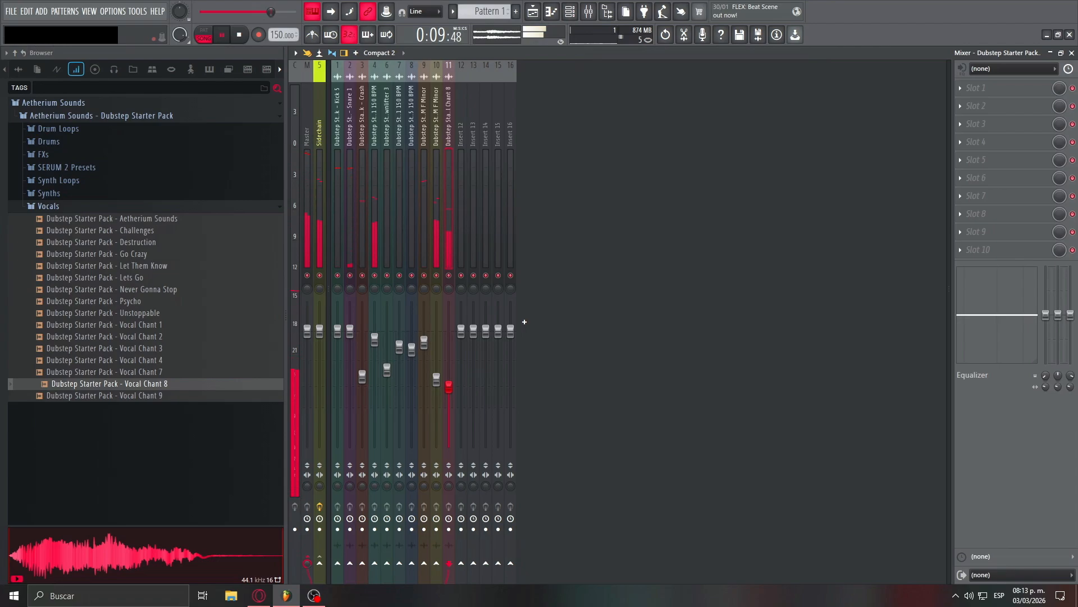
{"action": "left_click", "coordinate": [533, 14]}
- Audition Drop Loop 1 and several bass samples from the Synths folder, then place Bass 1 F on Track 12 in bar 1
{"action": "left_click_drag", "start_coordinate": [212, 253], "coordinate": [178, 289]}
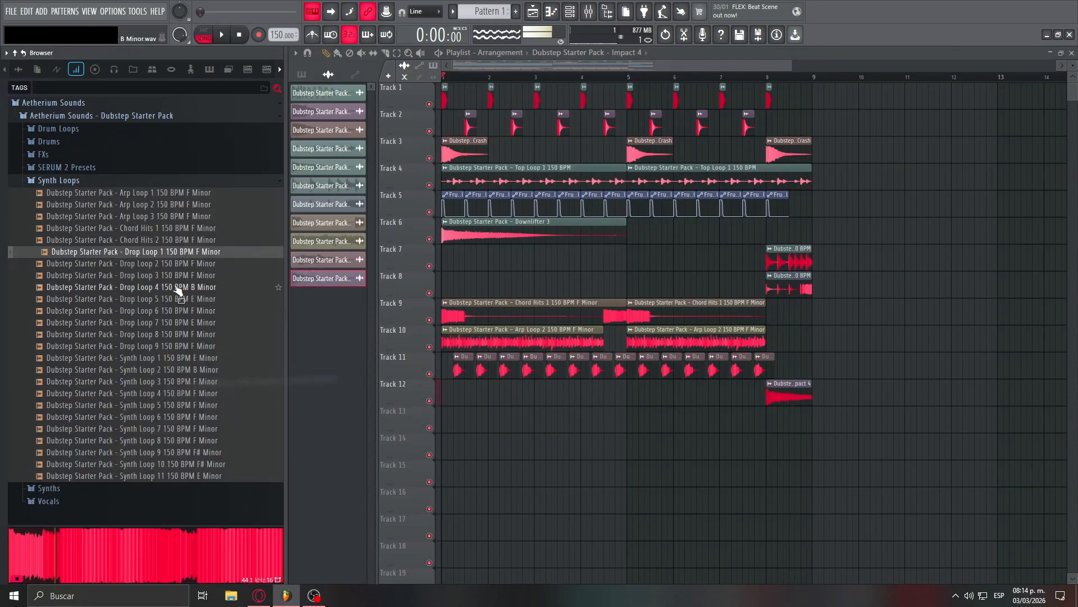
{"action": "left_click", "coordinate": [118, 183]}
{"action": "left_click", "coordinate": [103, 197]}
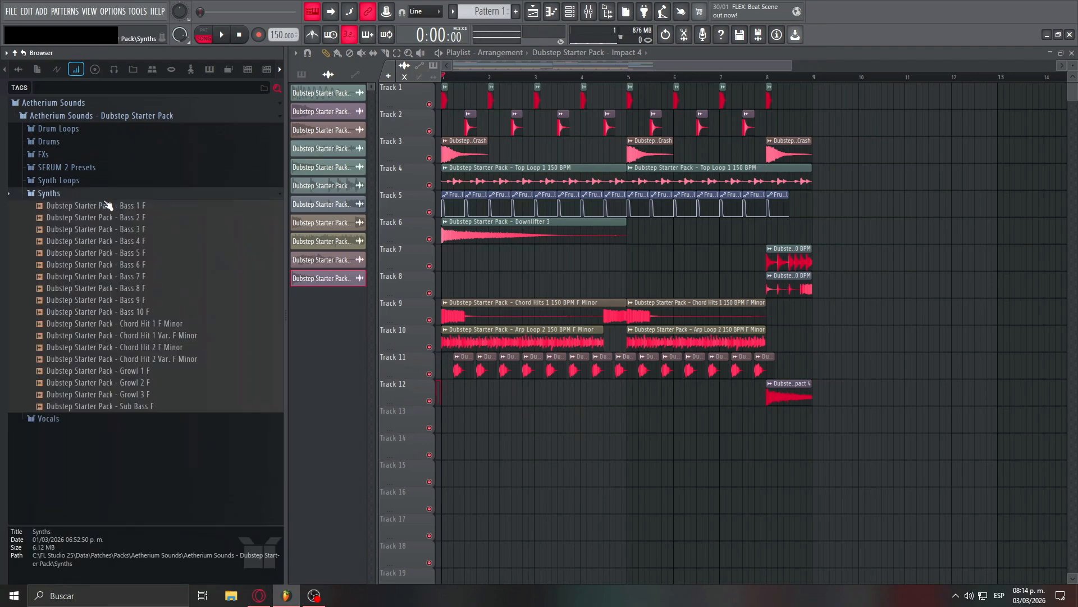
{"action": "left_click_drag", "start_coordinate": [111, 218], "coordinate": [124, 221]}
{"action": "left_click", "coordinate": [137, 229]}
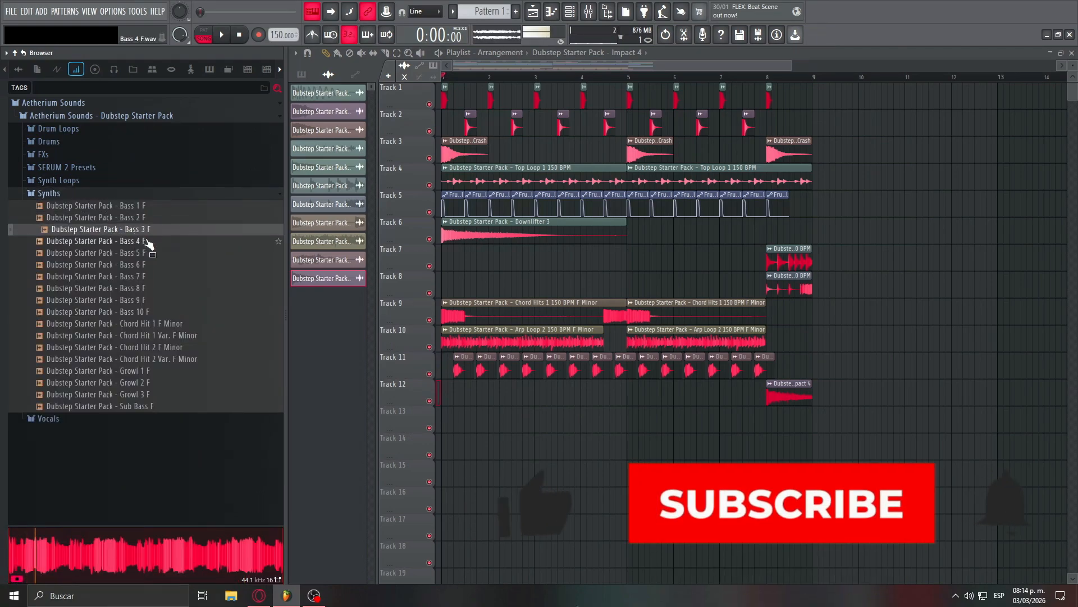
{"action": "left_click", "coordinate": [151, 241]}
{"action": "scroll", "coordinate": [323, 383], "scroll_direction": "up", "scroll_amount": 5}
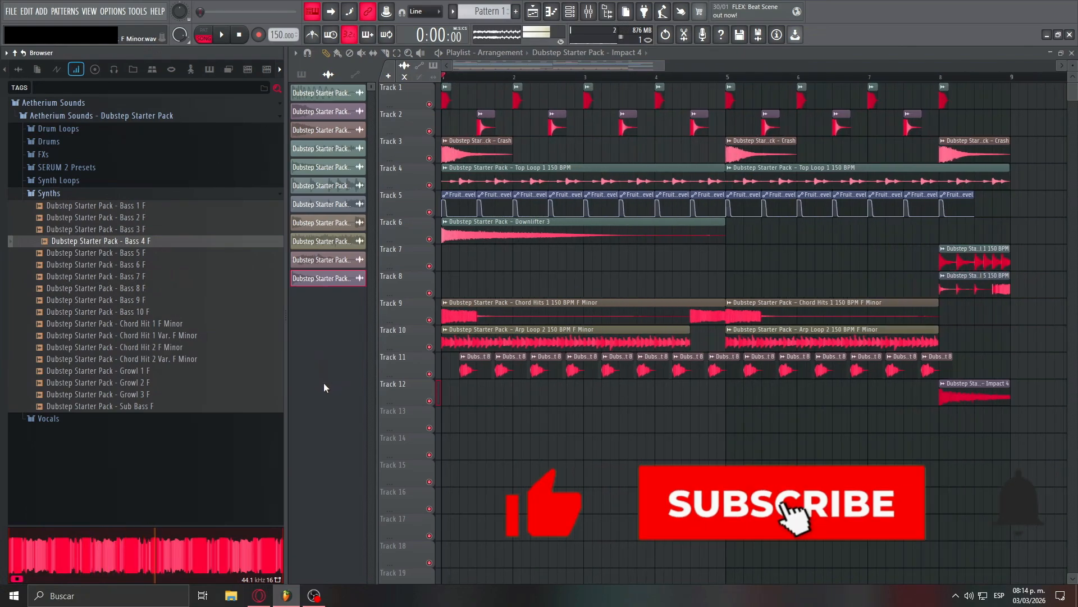
{"action": "left_click_drag", "start_coordinate": [163, 206], "coordinate": [545, 395]}
- Add an effect to the Bass 1 F mixer track and play back the arrangement with the bass
{"action": "key", "text": "F9"}
{"action": "left_click", "coordinate": [1005, 217]}
{"action": "mouse_move", "coordinate": [899, 265]}
{"action": "left_click", "coordinate": [820, 296]}
{"action": "left_click", "coordinate": [451, 150]}
{"action": "left_click", "coordinate": [589, 12]}
{"action": "double_click", "coordinate": [528, 384]}
{"action": "left_click", "coordinate": [596, 10]}
{"action": "key", "text": "space"}
- Add short bass clips after the first Bass 1 F clip on Track 12, continuing into bar 2
{"action": "left_click", "coordinate": [534, 12]}
{"action": "left_click", "coordinate": [553, 397]}
{"action": "left_click", "coordinate": [571, 397]}
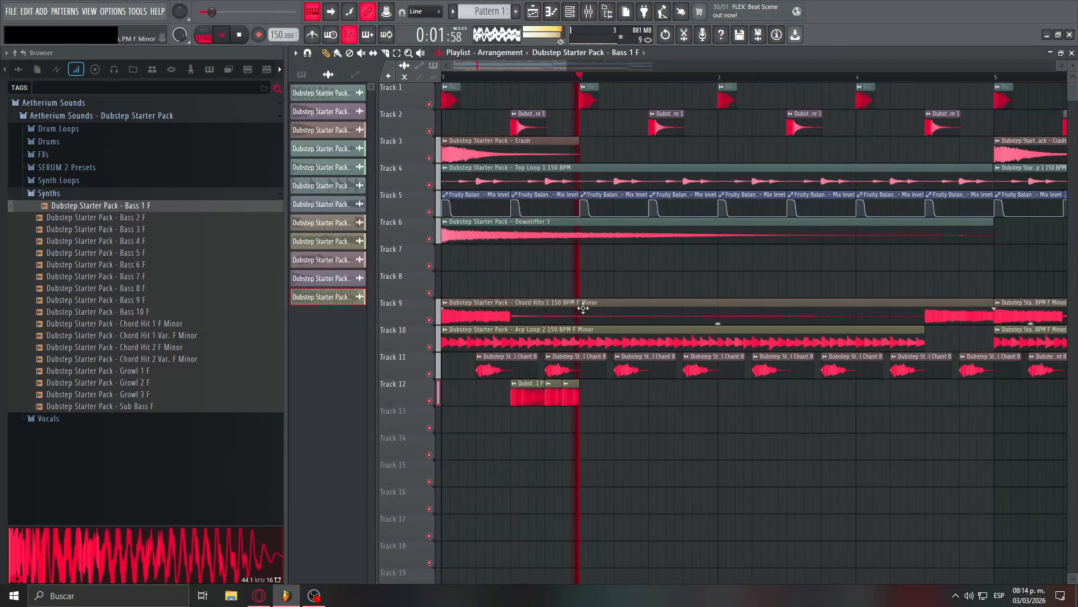
{"action": "left_click", "coordinate": [588, 397]}
- Audition Bass 2 F, place two Bass 5 F clips on Track 12 in bar 2, and route Bass 5 F to mixer track 13
{"action": "left_click", "coordinate": [101, 217]}
{"action": "left_click_drag", "start_coordinate": [101, 252], "coordinate": [638, 402]}
{"action": "left_click", "coordinate": [656, 398]}
{"action": "double_click", "coordinate": [663, 396]}
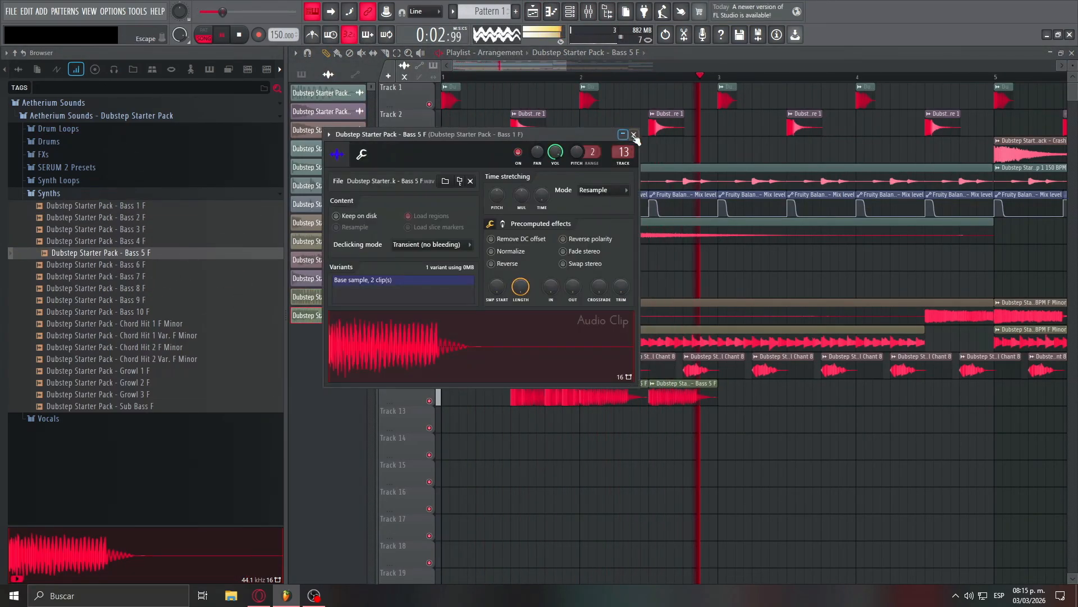
{"action": "left_click", "coordinate": [636, 138]}
{"action": "left_click", "coordinate": [638, 425]}
- Audition Bass 7 F and Bass 8 F, and place Bass 6 F on Track 12 near the end of bar 2
{"action": "left_click", "coordinate": [102, 288]}
{"action": "left_click", "coordinate": [101, 276]}
{"action": "left_click_drag", "start_coordinate": [101, 264], "coordinate": [699, 398]}
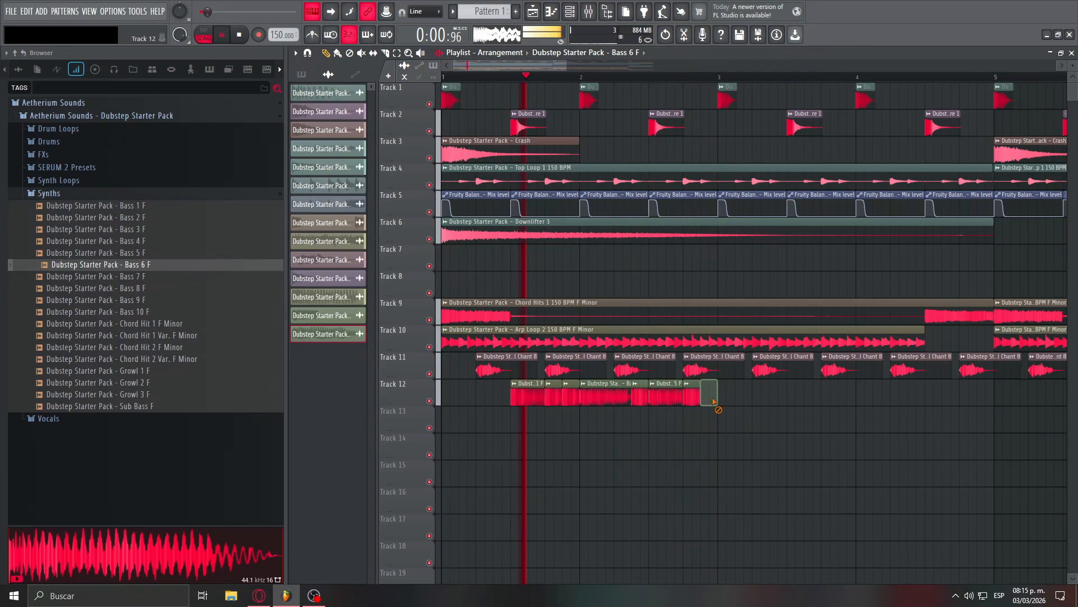
- Compare Bass 3 F and Bass 5 F, add Bass 2 F at bar 3 after the existing bass clips, and play it back
{"action": "left_click", "coordinate": [224, 230]}
{"action": "scroll", "coordinate": [708, 397], "scroll_direction": "down", "scroll_amount": 3}
{"action": "left_click_drag", "start_coordinate": [482, 424], "coordinate": [604, 393]}
{"action": "key", "text": "space"}
{"action": "left_click", "coordinate": [156, 253]}
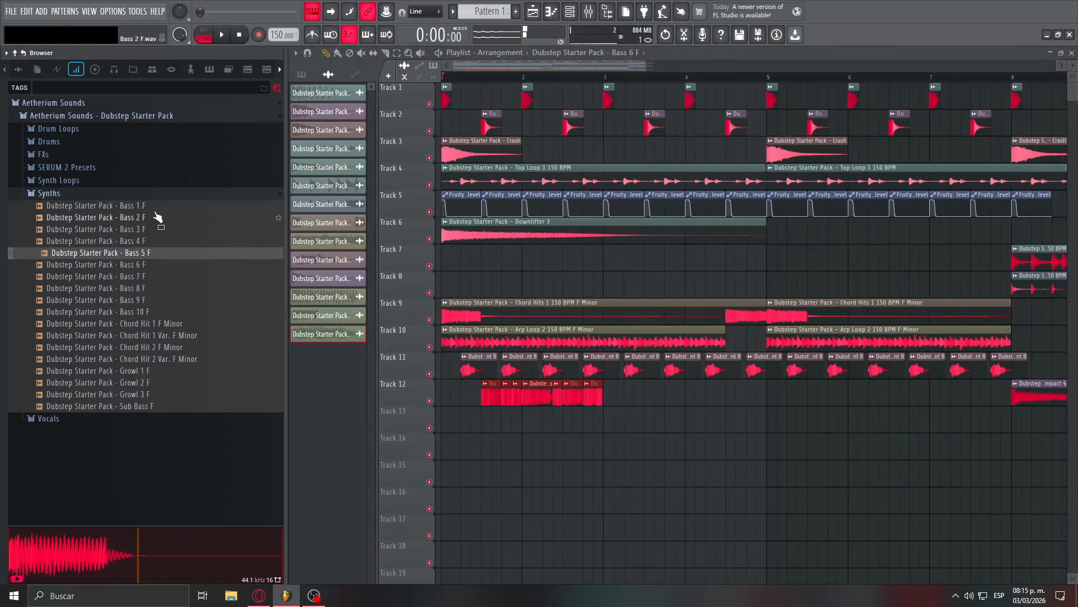
{"action": "left_click_drag", "start_coordinate": [157, 217], "coordinate": [613, 424]}
{"action": "key", "text": "space"}
- Adjust the channel settings of the bass clip at bar 4, delete the surplus clips, and move the bass clip up to Track 12
{"action": "double_click", "coordinate": [691, 425]}
{"action": "left_click_drag", "start_coordinate": [646, 188], "coordinate": [646, 185]}
{"action": "left_click", "coordinate": [663, 164]}
{"action": "right_click", "coordinate": [743, 397]}
{"action": "left_click_drag", "start_coordinate": [697, 425], "coordinate": [725, 397]}
{"action": "scroll", "coordinate": [711, 426], "scroll_direction": "down", "scroll_amount": 1}
{"action": "right_click", "coordinate": [932, 424]}
{"action": "scroll", "coordinate": [809, 432], "scroll_direction": "down", "scroll_amount": 1}
{"action": "scroll", "coordinate": [809, 443], "scroll_direction": "up", "scroll_amount": 3}
- Layer Bass 10 F and Bass 9 F clips on Track 13 beneath the Track 12 basses, starting halfway through bar 1
{"action": "double_click", "coordinate": [730, 396]}
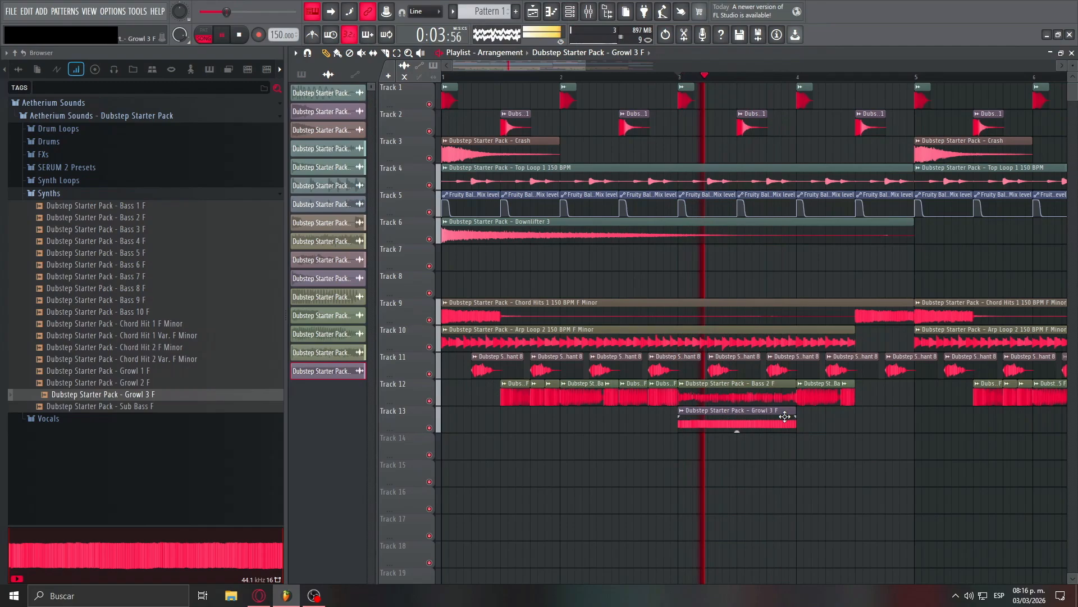
{"action": "left_click", "coordinate": [504, 388]}
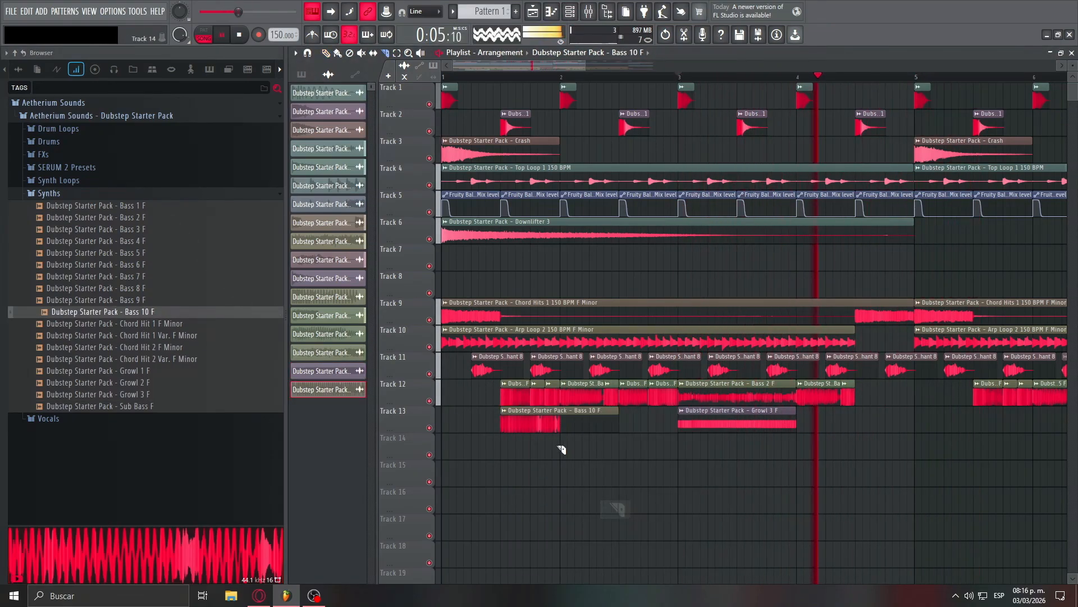
{"action": "right_click", "coordinate": [534, 388]}
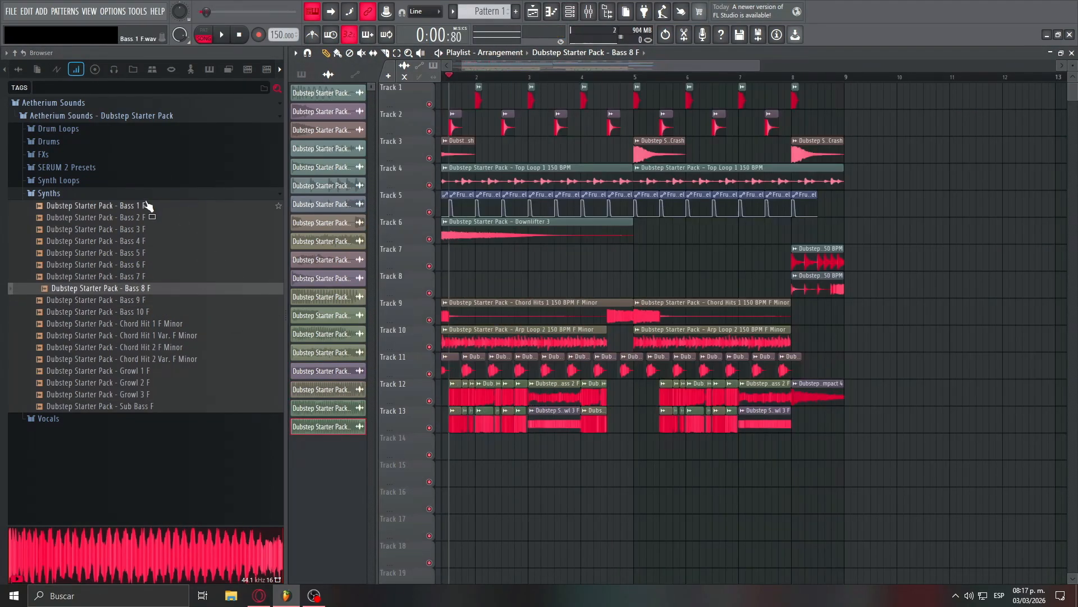
- Audition the synth loops and place Synth Loop 3 150 BPM F Minor on Track 14 at bar 8
{"action": "left_click", "coordinate": [147, 195]}
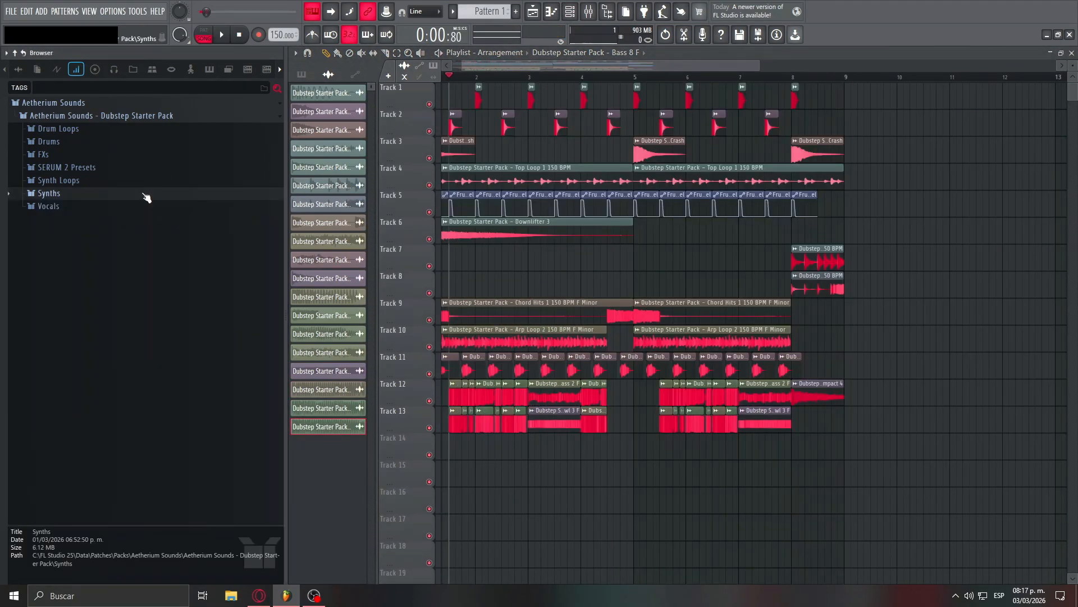
{"action": "left_click", "coordinate": [146, 182]}
{"action": "scroll", "coordinate": [772, 395], "scroll_direction": "down", "scroll_amount": 3}
{"action": "scroll", "coordinate": [415, 375], "scroll_direction": "up", "scroll_amount": 3}
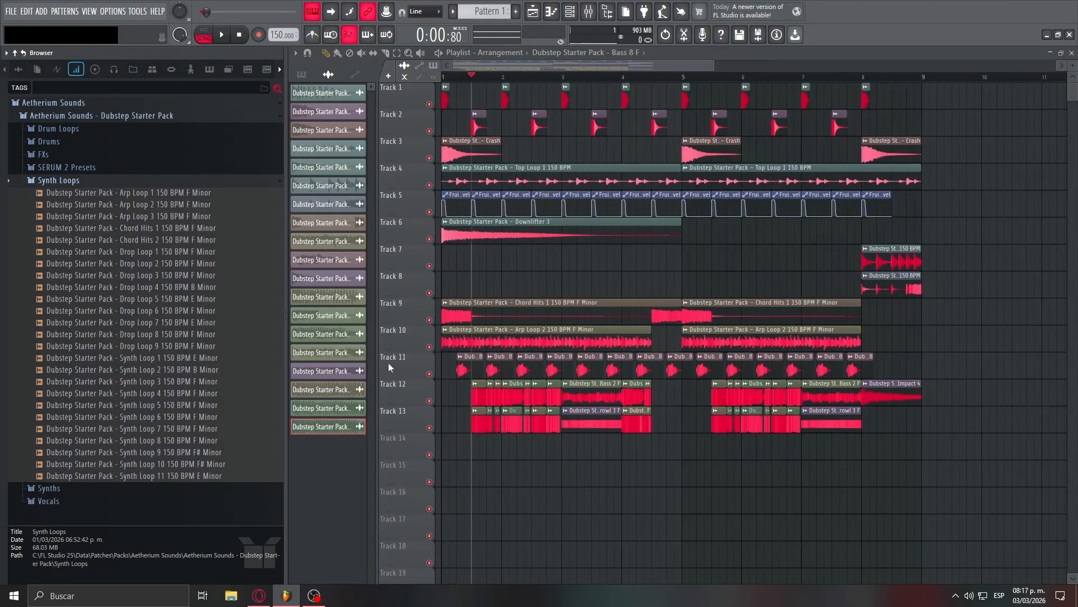
{"action": "left_click", "coordinate": [230, 405]}
{"action": "left_click", "coordinate": [230, 418]}
{"action": "left_click", "coordinate": [232, 428]}
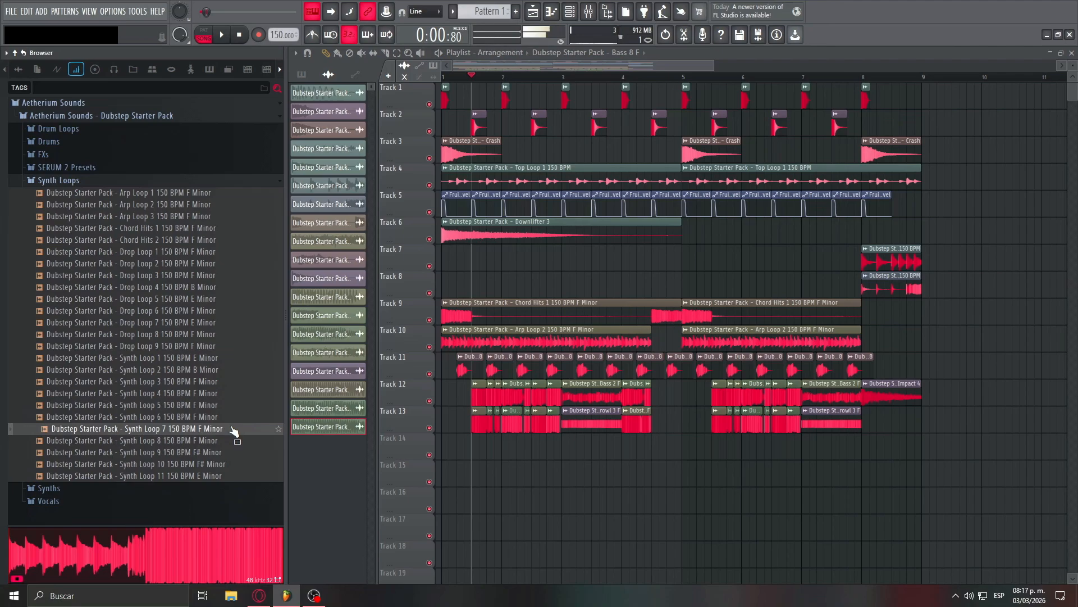
{"action": "left_click", "coordinate": [236, 441]}
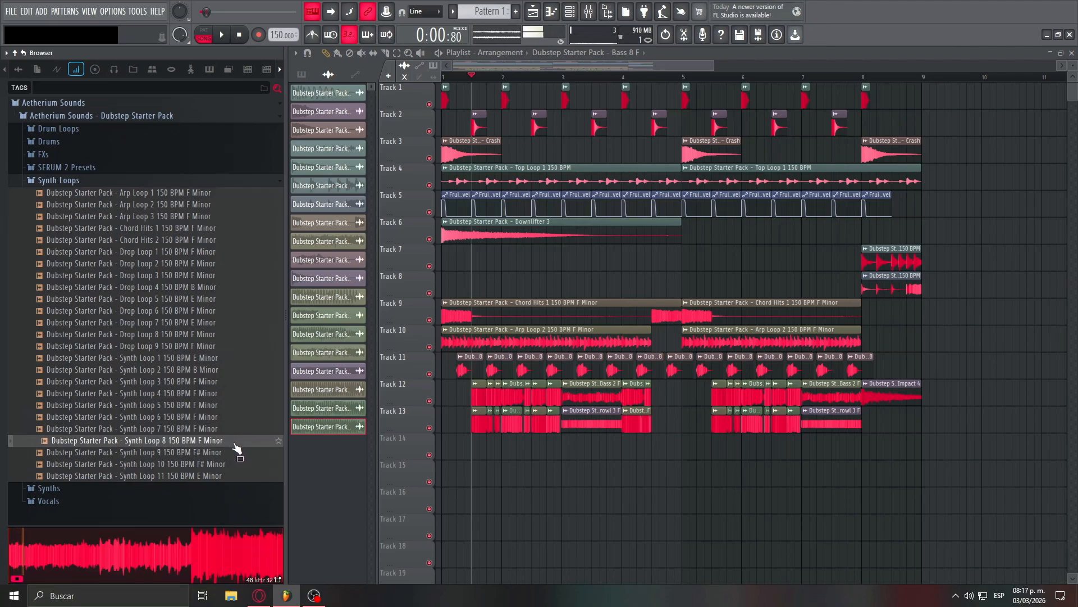
{"action": "left_click", "coordinate": [219, 409]}
{"action": "left_click_drag", "start_coordinate": [219, 411], "coordinate": [206, 379]}
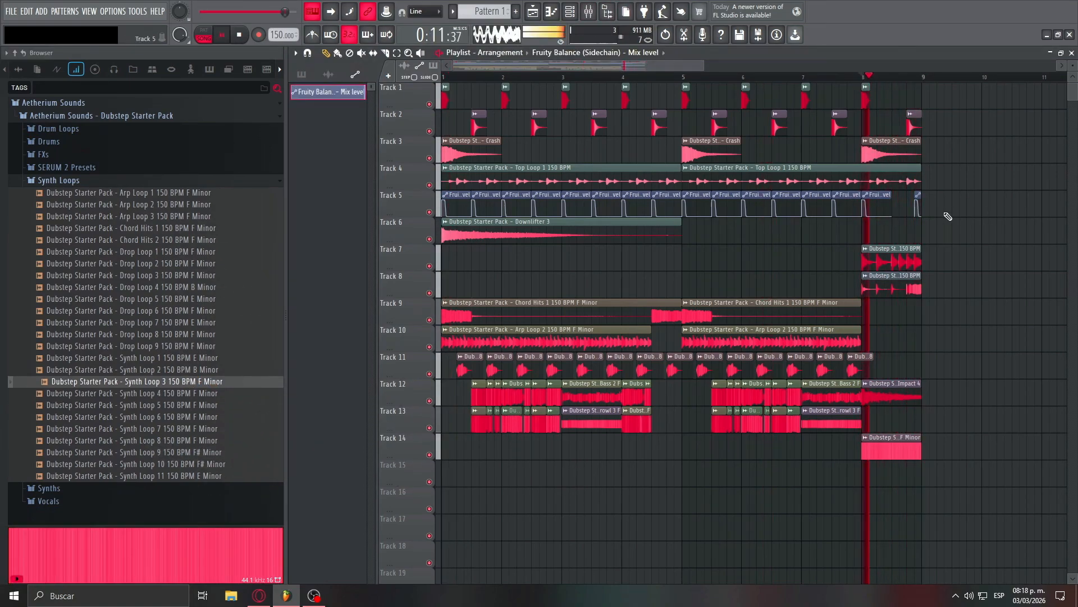
- Place the Reeverb 2 wet level automation clip for Synth Loop 3 on Track 1 before the drop
{"action": "scroll", "coordinate": [946, 216], "scroll_direction": "up", "scroll_amount": 3}
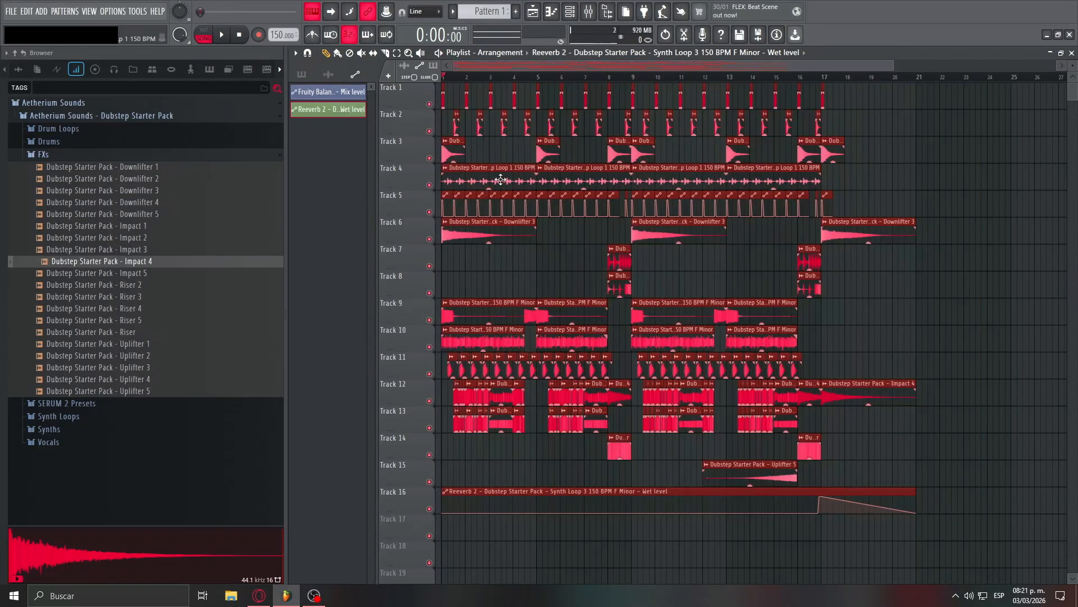
{"action": "left_click_drag", "start_coordinate": [501, 179], "coordinate": [692, 172]}
{"action": "left_click", "coordinate": [534, 105]}
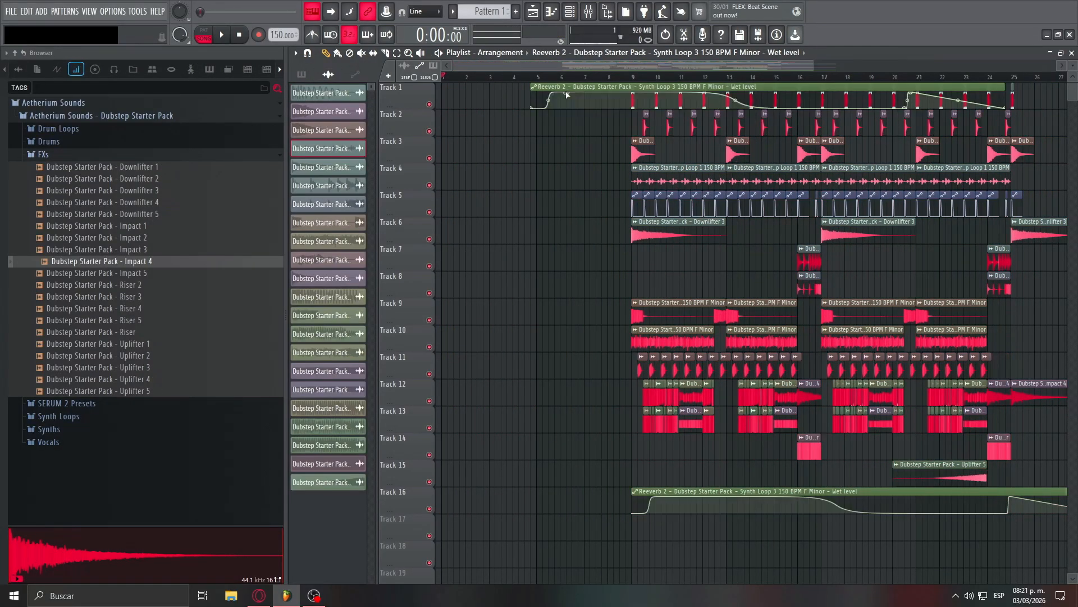
- Play the duplicated section at the start of the song and clear the vocal chant clips from Track 11 in bars 1 to 8
{"action": "key", "text": "space"}
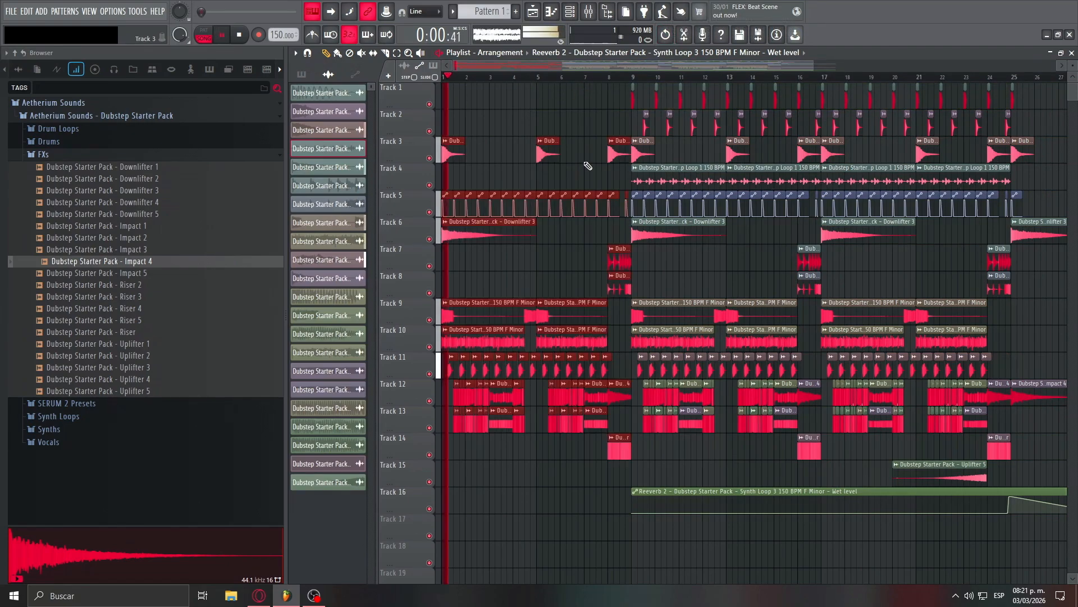
{"action": "scroll", "coordinate": [401, 227], "scroll_direction": "up", "scroll_amount": 3}
{"action": "scroll", "coordinate": [400, 224], "scroll_direction": "up", "scroll_amount": 2}
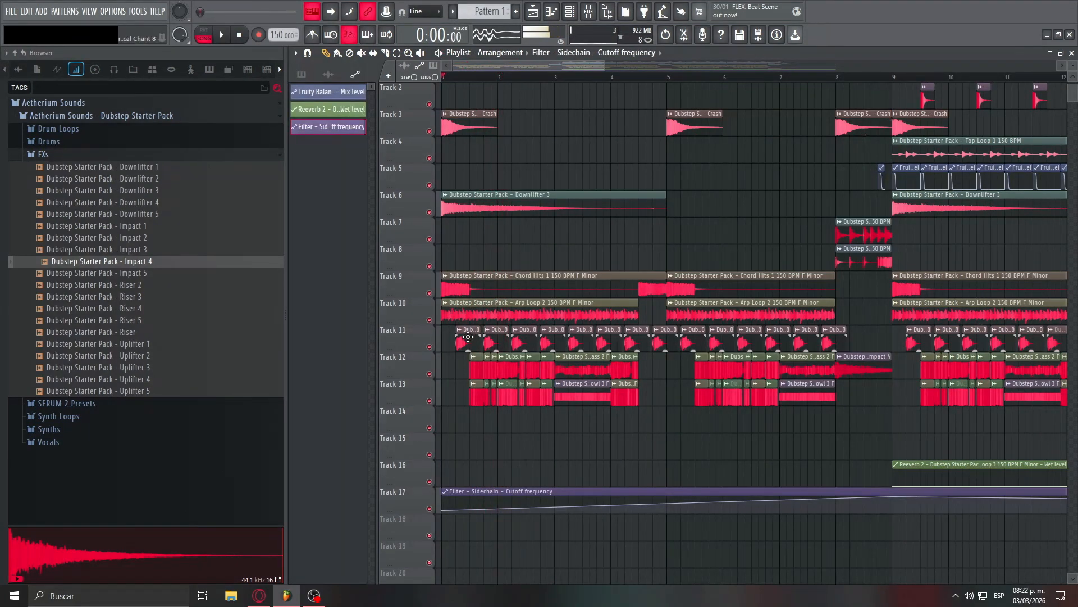
{"action": "left_click_drag", "start_coordinate": [455, 337], "coordinate": [846, 339]}
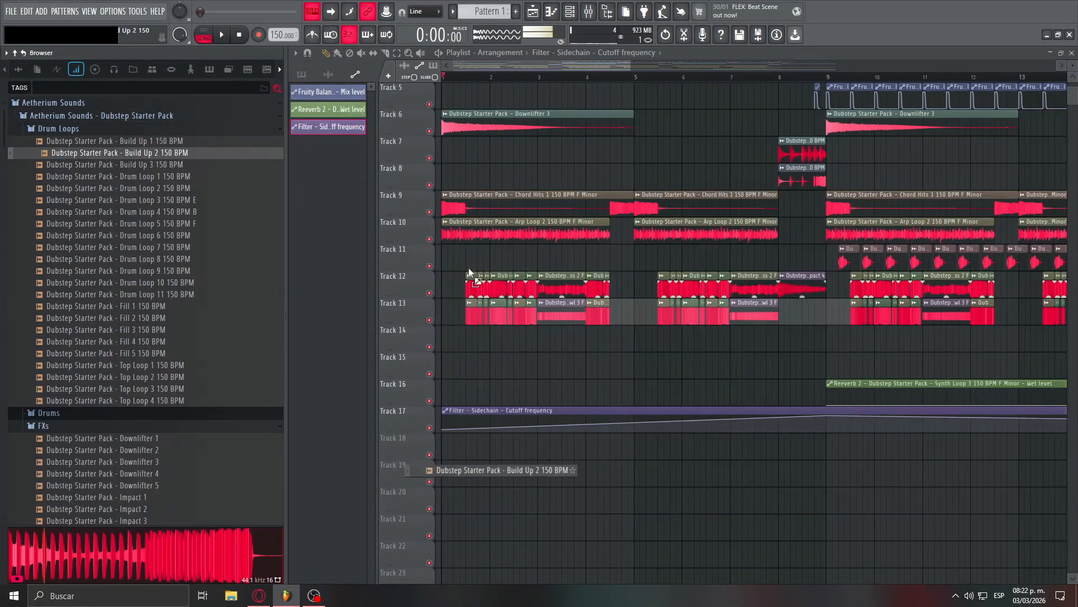
- Place Build Up 2 150 BPM on Track 18 at bar 1, route it to its own mixer track, and play it
{"action": "left_click_drag", "start_coordinate": [468, 268], "coordinate": [529, 443]}
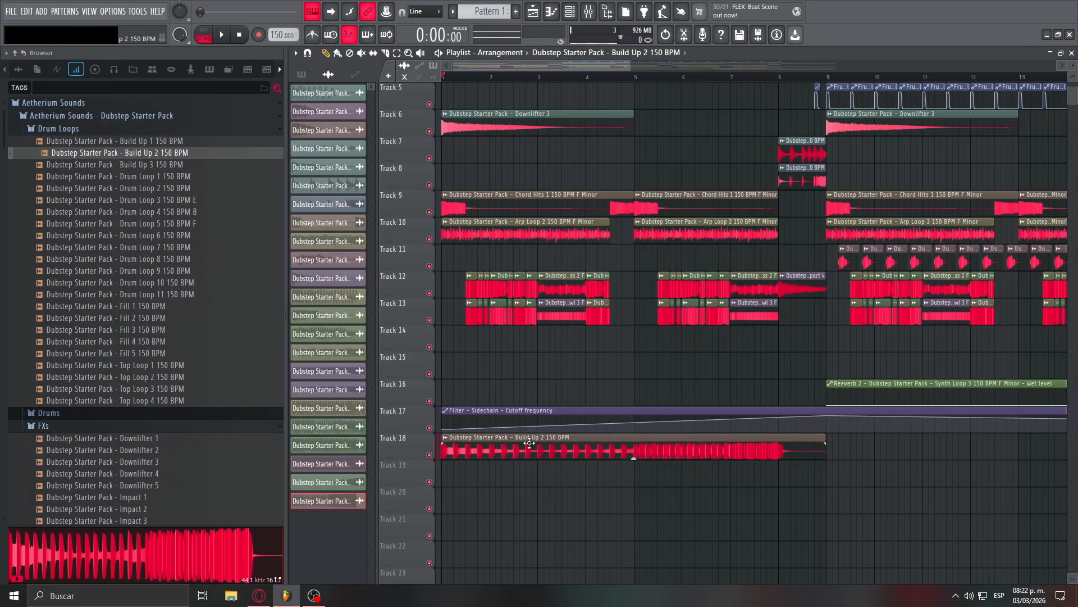
{"action": "double_click", "coordinate": [529, 443]}
{"action": "key", "text": "ctrl+l"}
{"action": "key", "text": "space"}
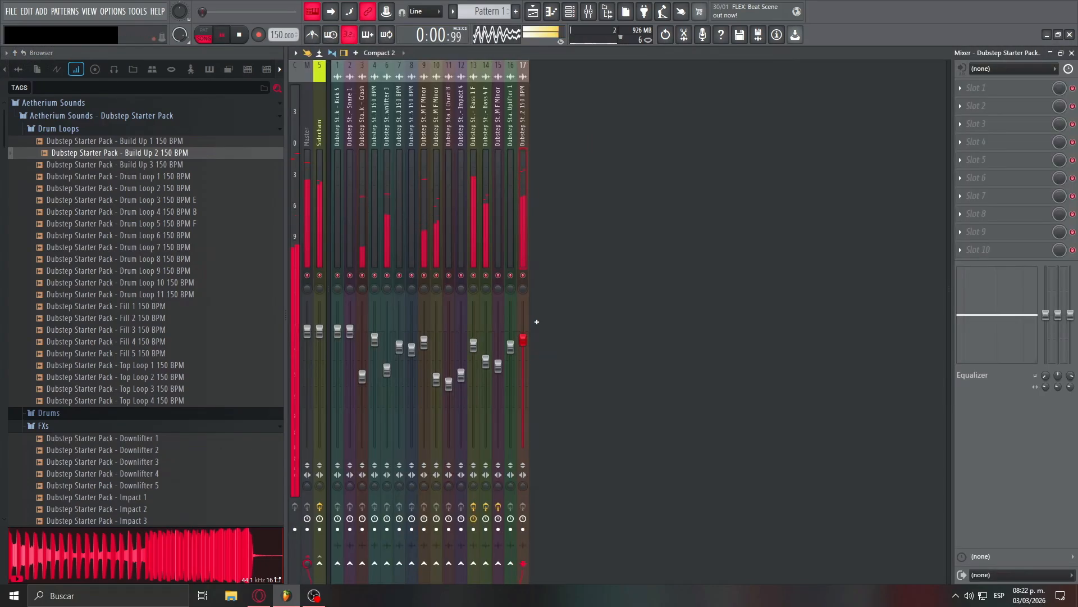
{"action": "left_click", "coordinate": [532, 13]}
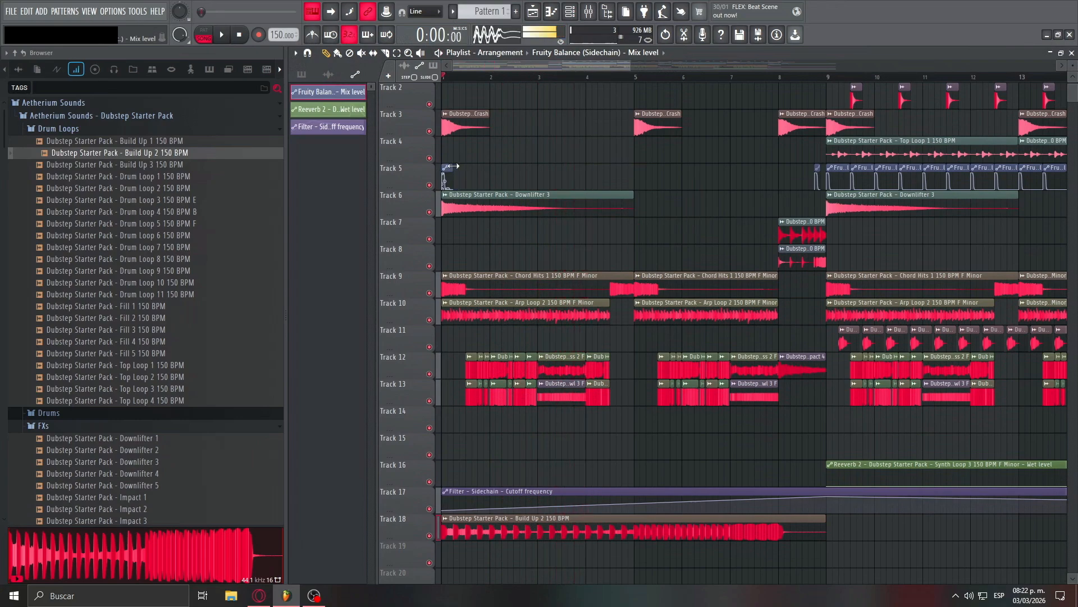
- Repeat the shortened Fruity Balance (Sidechain) mix level automation clip along Track 5 from bar 1 to bar 8 and play the build-up
{"action": "left_click", "coordinate": [449, 171]}
{"action": "right_click", "coordinate": [459, 182]}
{"action": "left_click", "coordinate": [476, 220]}
{"action": "left_click_drag", "start_coordinate": [458, 182], "coordinate": [786, 181]}
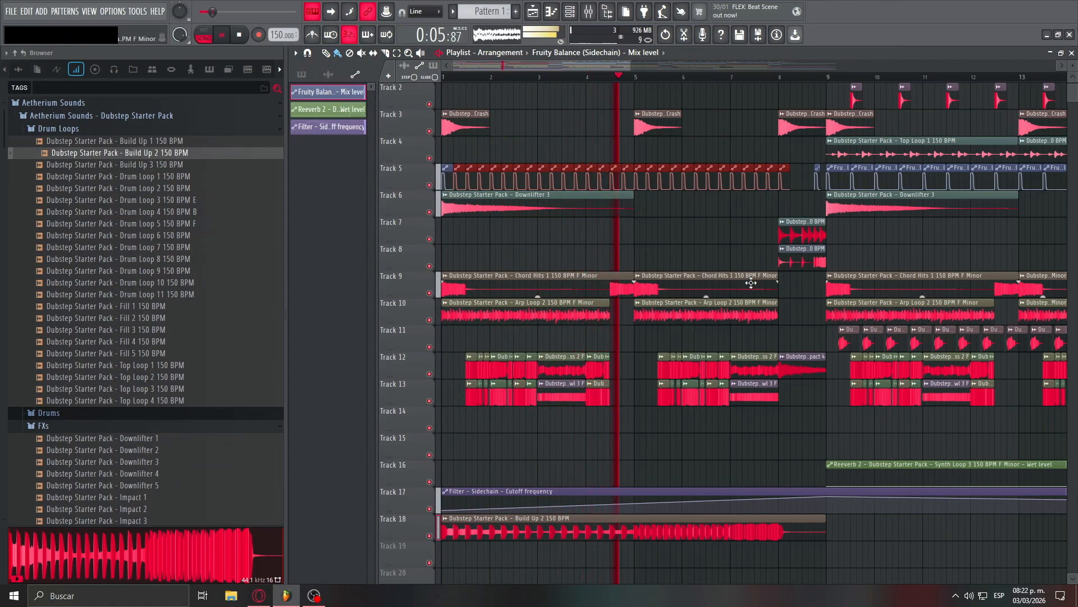
{"action": "scroll", "coordinate": [707, 285], "scroll_direction": "down", "scroll_amount": 1}
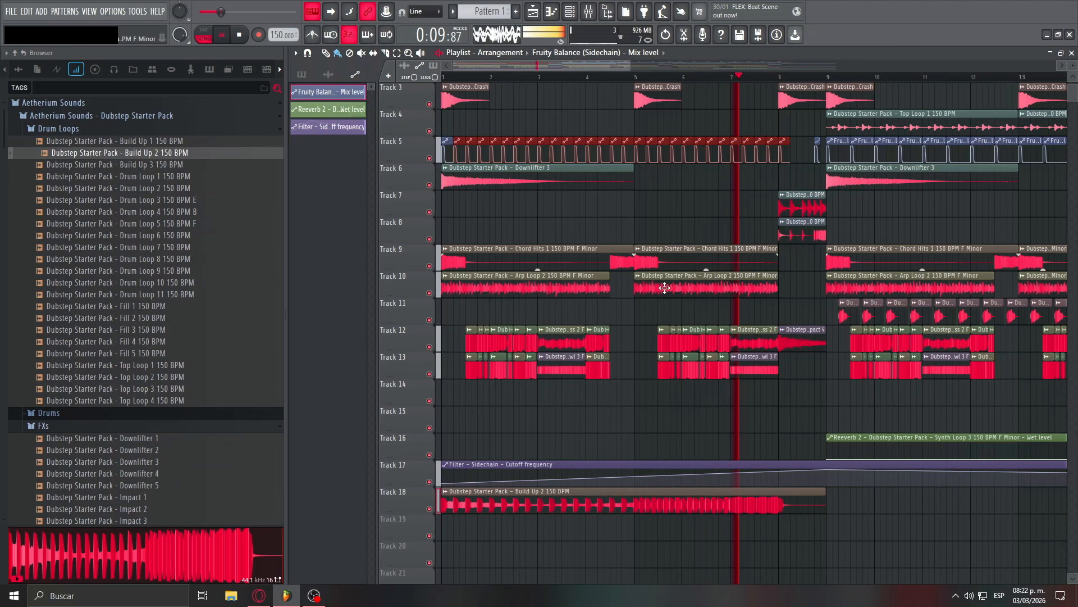
- Add the Emphasis mastering plugin to the Master mixer track and play the arrangement through it
{"action": "mouse_move", "coordinate": [893, 310]}
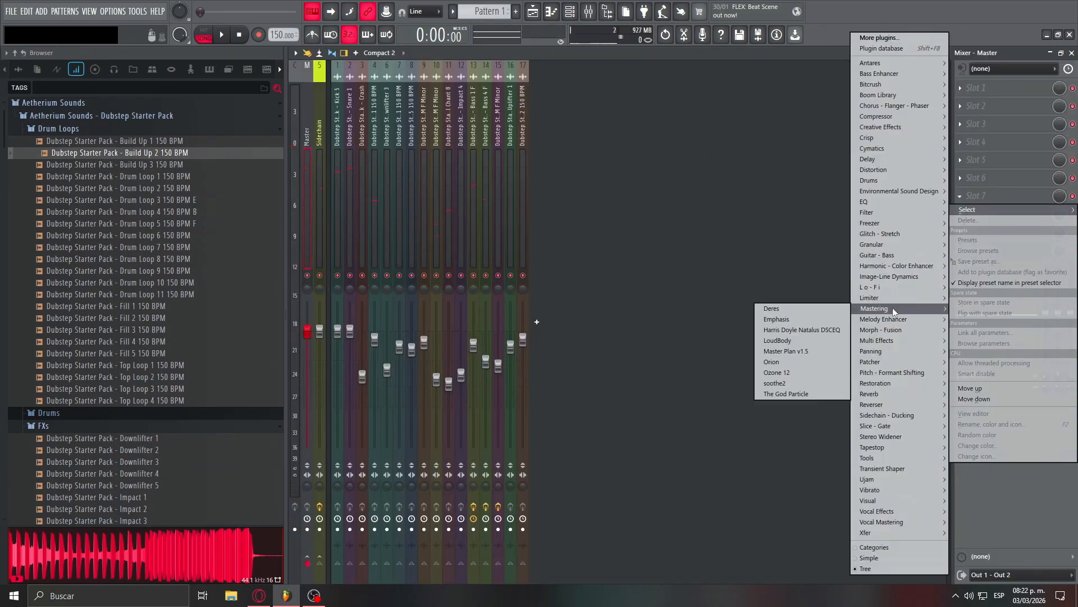
{"action": "left_click", "coordinate": [798, 320]}
{"action": "key", "text": "space"}
{"action": "left_click_drag", "start_coordinate": [555, 109], "coordinate": [695, 142]}
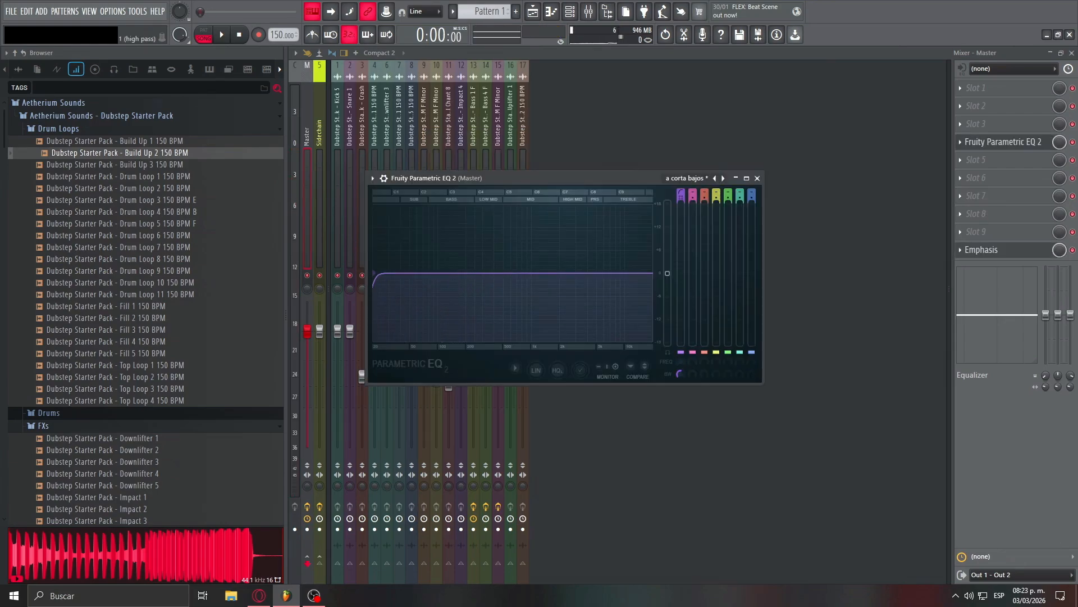
- Create an automation clip for the band 1 frequency of the Master's Fruity Parametric EQ 2, and load Fruity Reeverb 2 in slot 5
{"action": "right_click", "coordinate": [678, 360]}
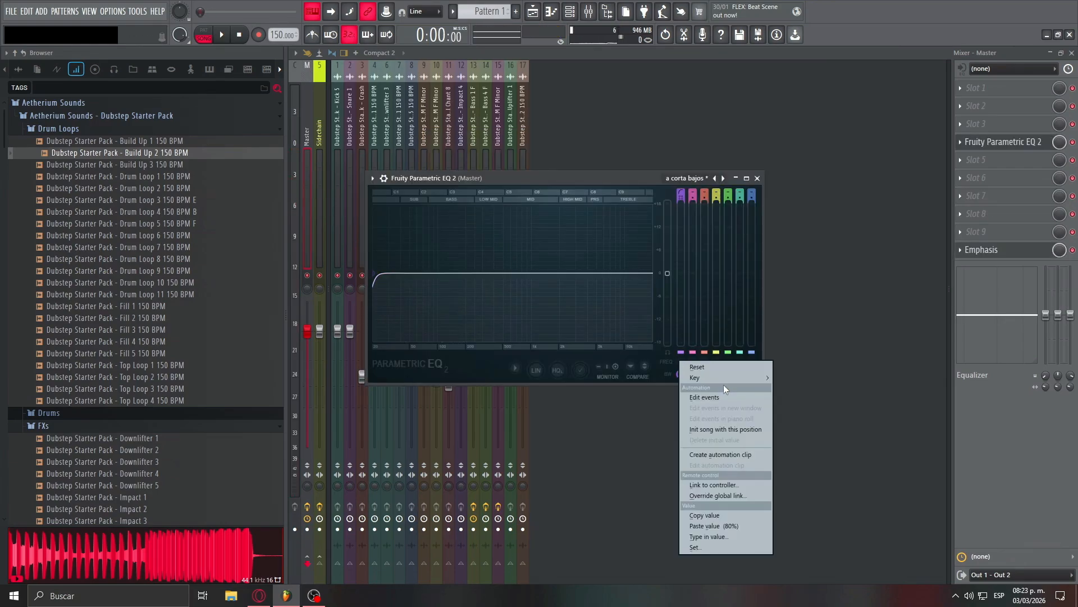
{"action": "left_click", "coordinate": [729, 454]}
{"action": "left_click", "coordinate": [998, 160]}
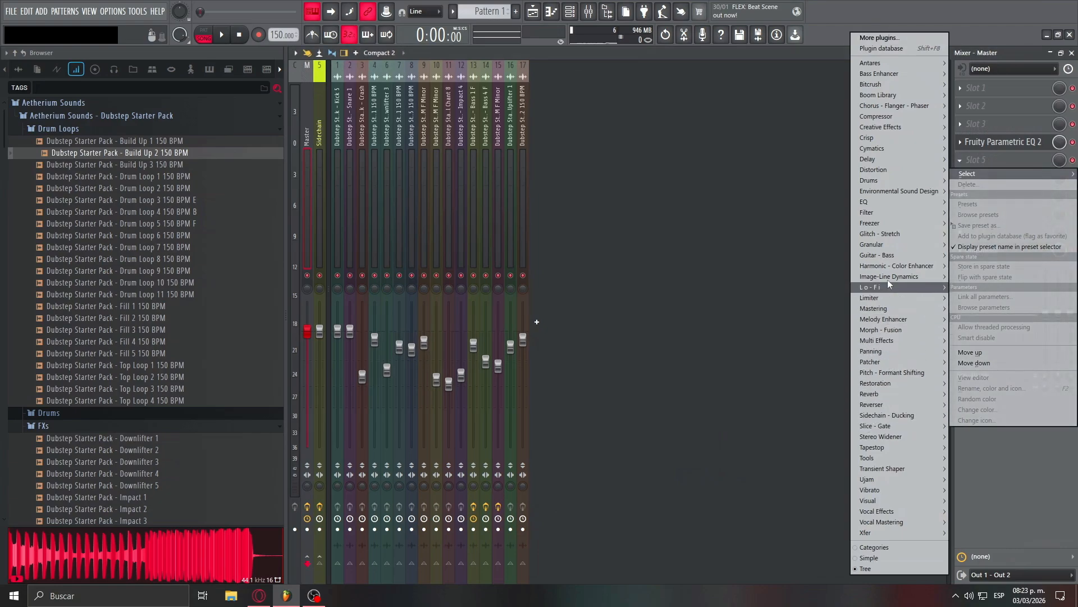
{"action": "mouse_move", "coordinate": [877, 393]}
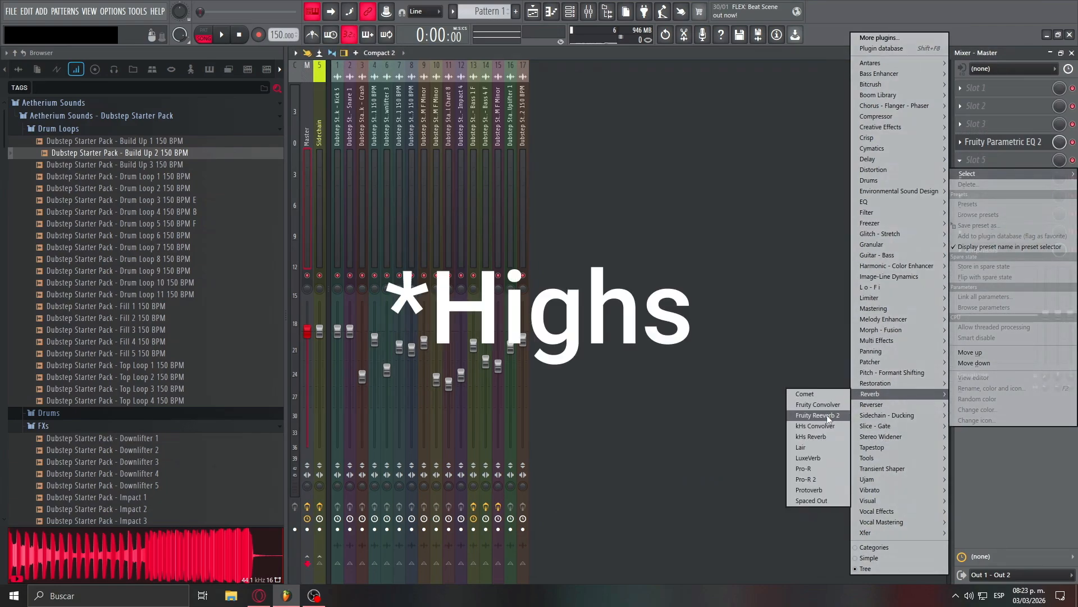
{"action": "left_click", "coordinate": [827, 415]}
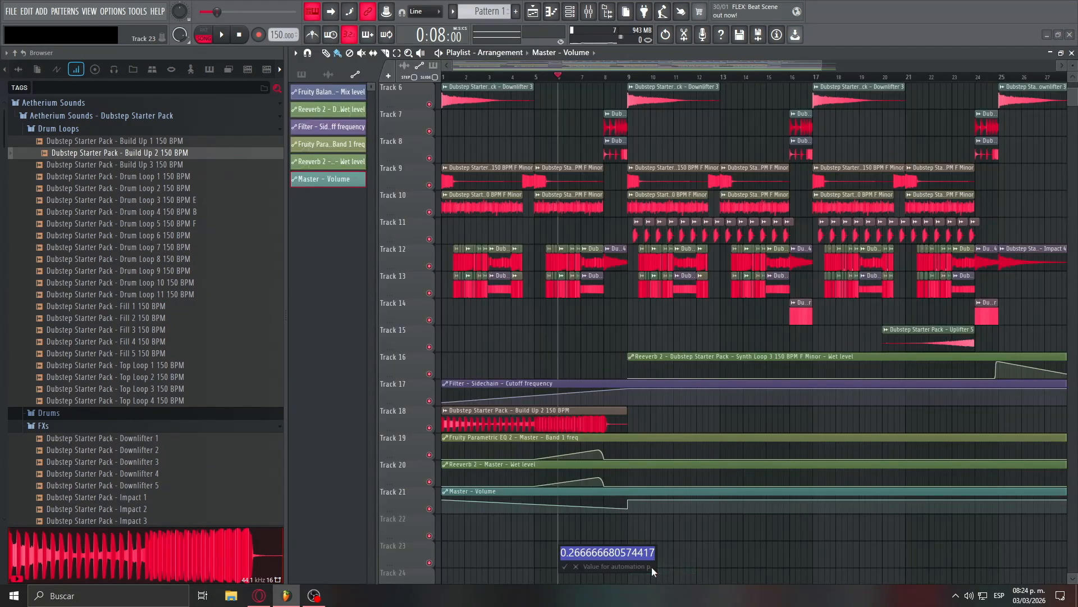
- Set the lowered Master volume automation point before bar 9 to 70 and play the transition from the build-up into the drop
{"action": "type", "text": "70"}
{"action": "key", "text": "Return"}
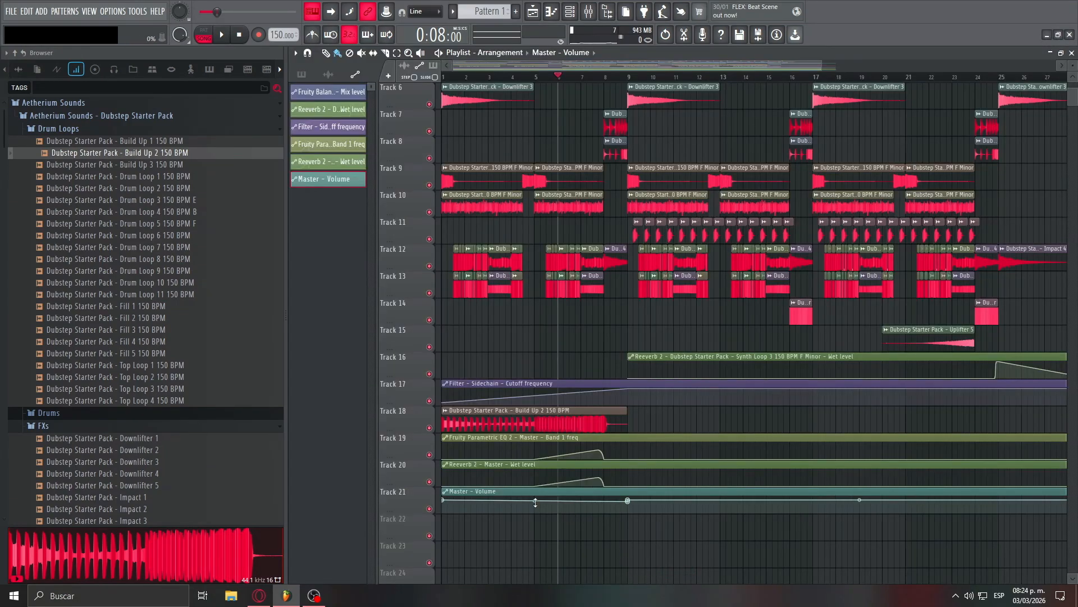
{"action": "left_click", "coordinate": [610, 80]}
{"action": "key", "text": "space"}
{"action": "scroll", "coordinate": [470, 355], "scroll_direction": "up", "scroll_amount": 4}
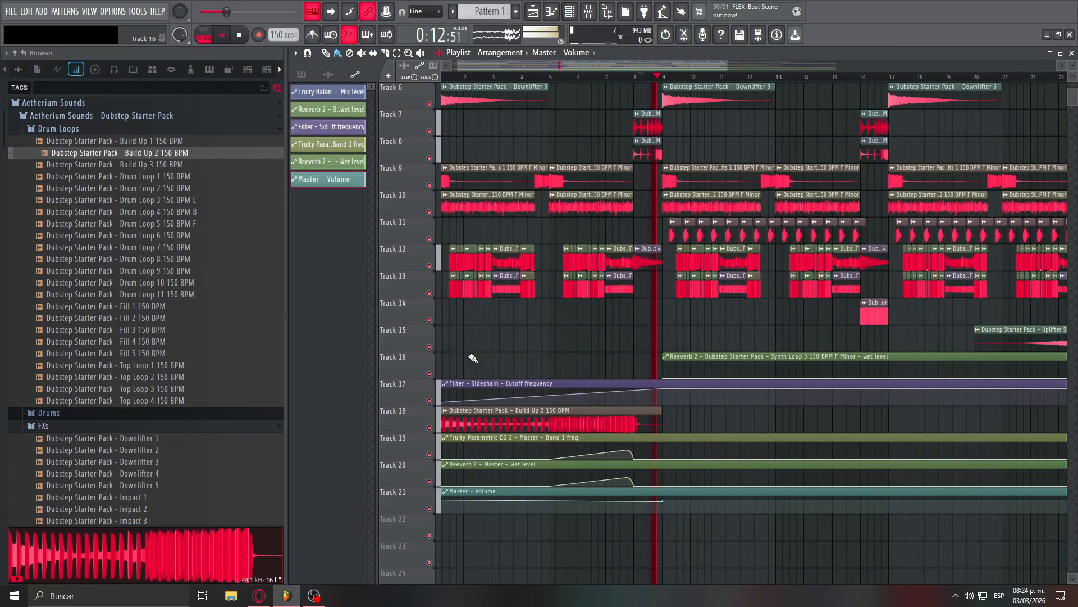
{"action": "scroll", "coordinate": [472, 358], "scroll_direction": "down", "scroll_amount": 4}
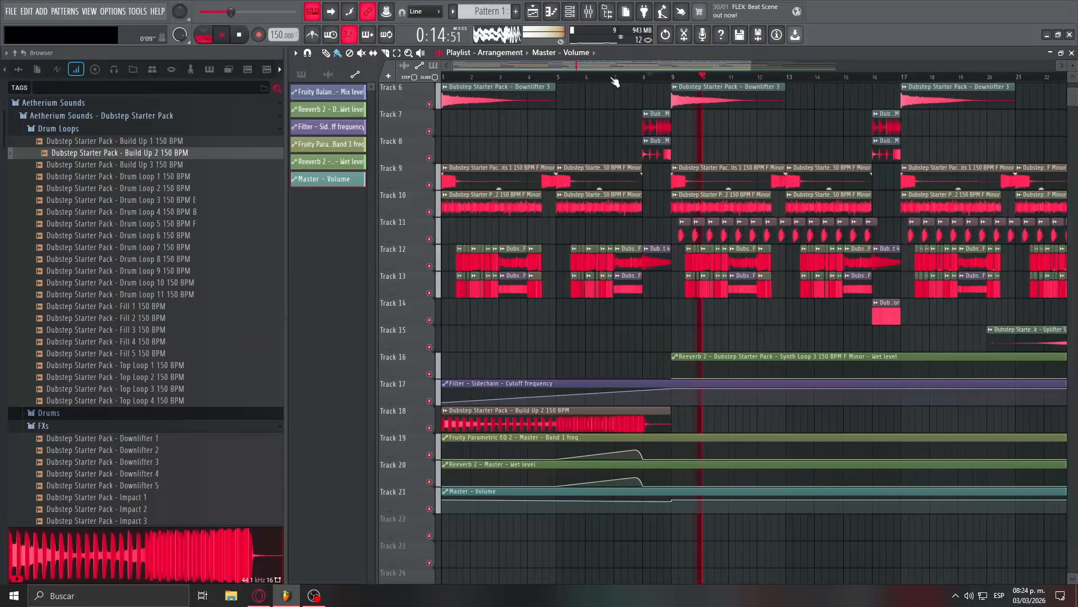
{"action": "left_click", "coordinate": [611, 79]}
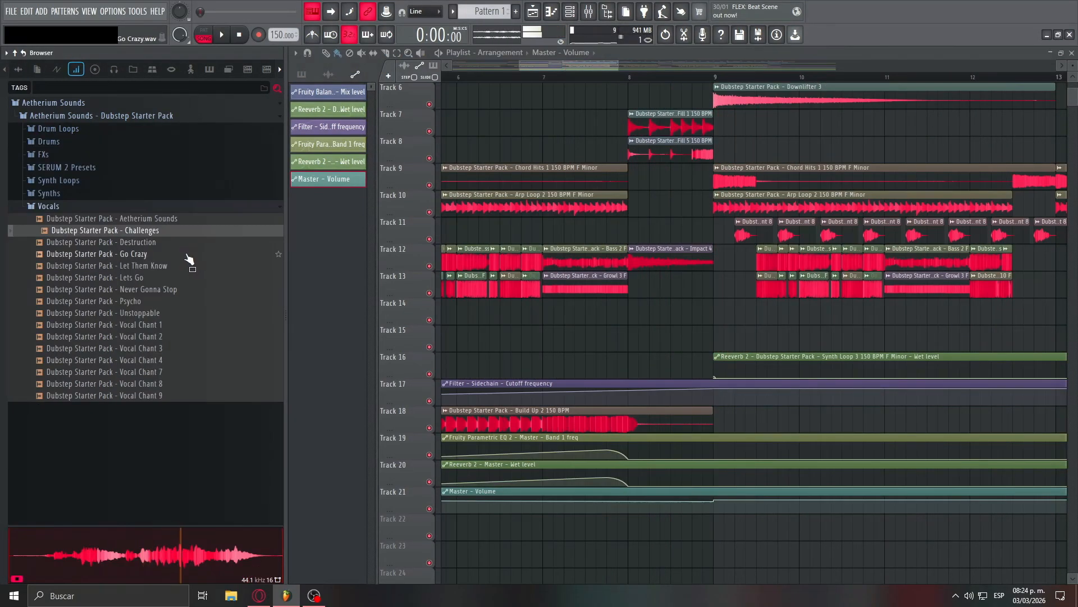
- Audition the vocal samples from Destruction through Unstoppable, place Unstoppable on Track 22 at bar 8, and open its channel settings
{"action": "left_click", "coordinate": [170, 245]}
{"action": "left_click", "coordinate": [172, 256]}
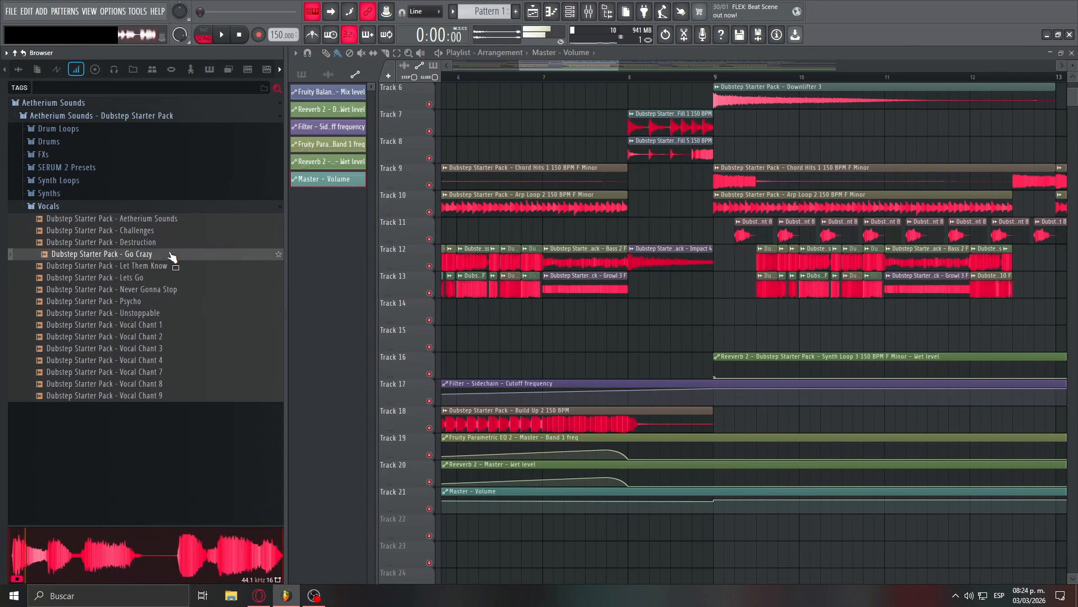
{"action": "left_click", "coordinate": [172, 269]}
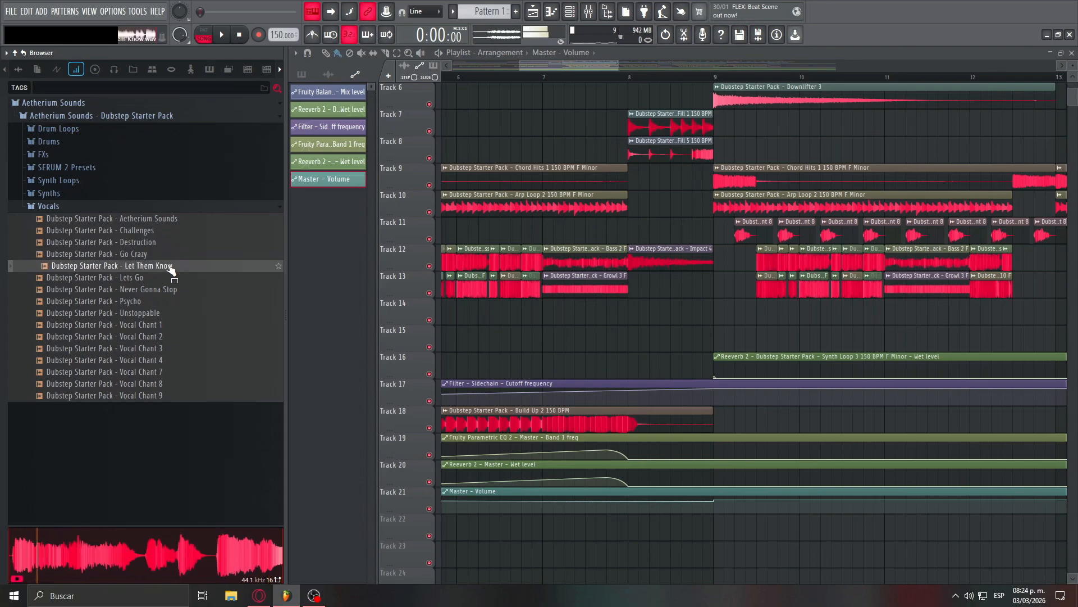
{"action": "left_click", "coordinate": [168, 280]}
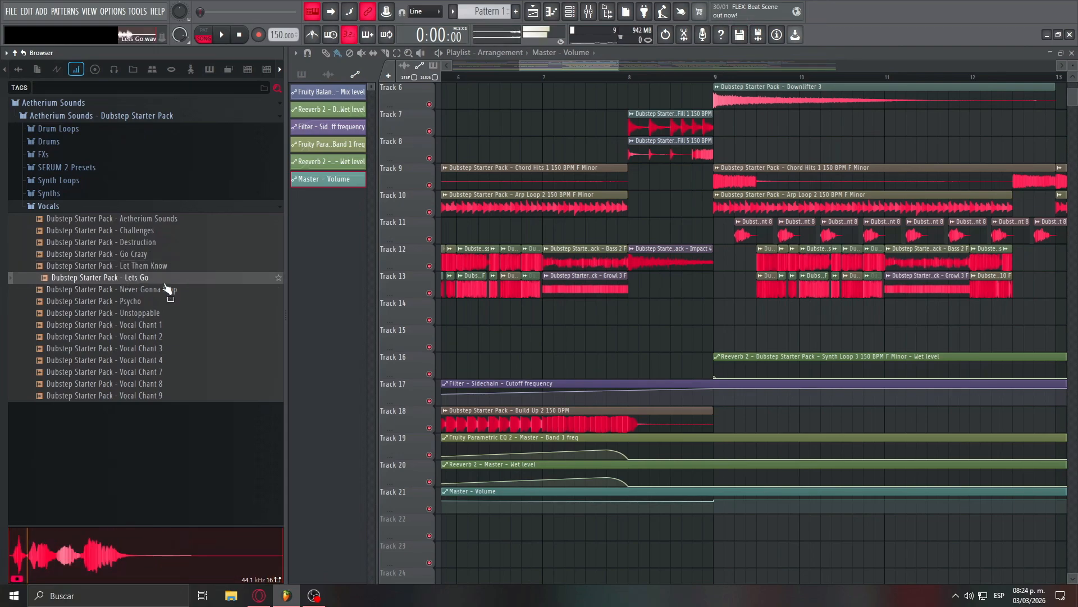
{"action": "left_click", "coordinate": [168, 291]}
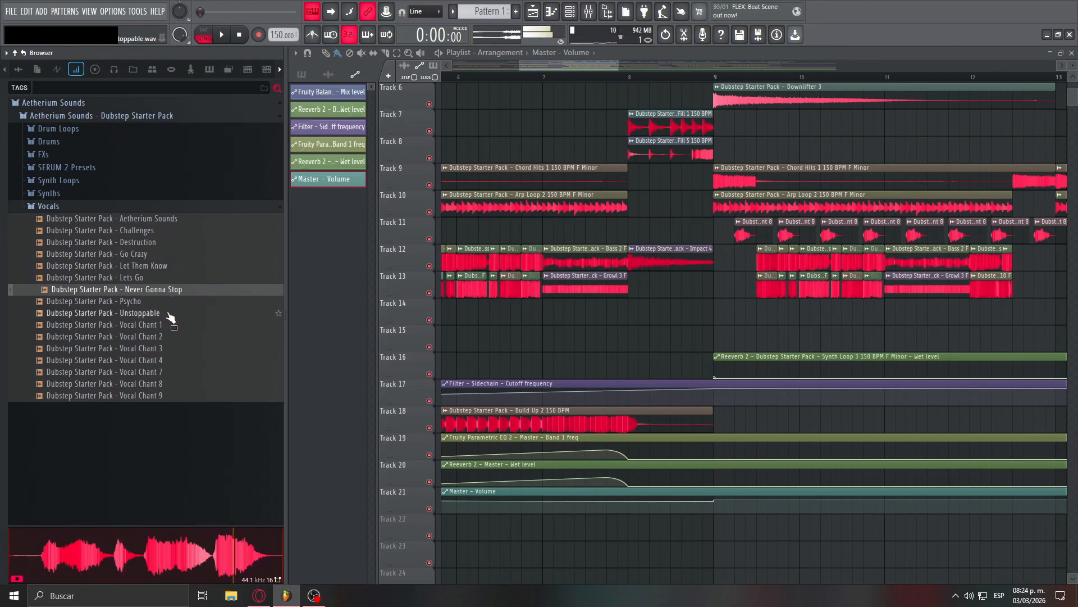
{"action": "left_click", "coordinate": [167, 313]}
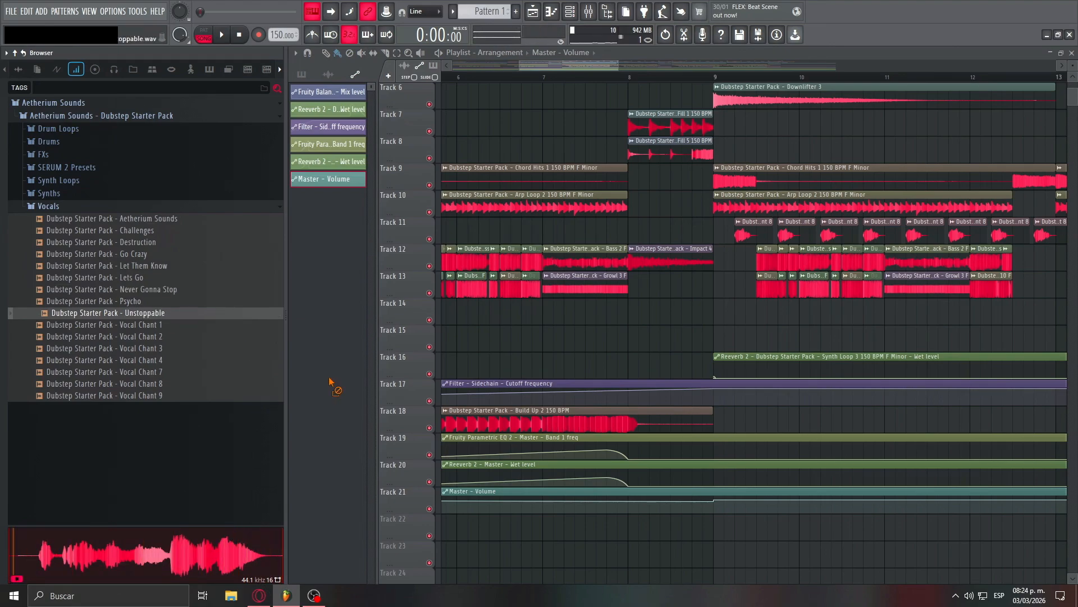
{"action": "left_click_drag", "start_coordinate": [331, 383], "coordinate": [623, 527]}
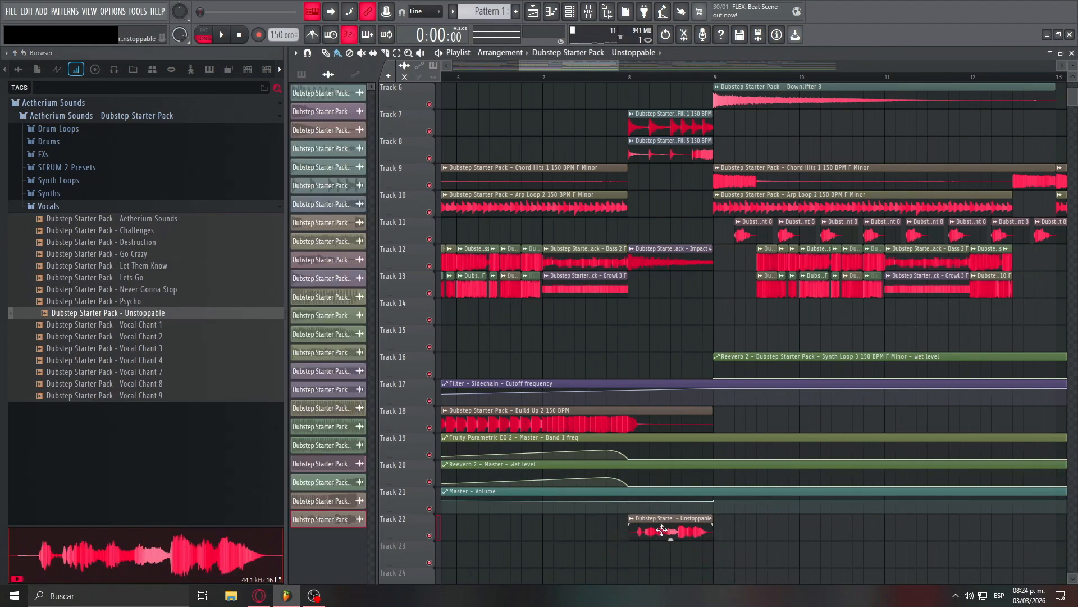
{"action": "double_click", "coordinate": [661, 530]}
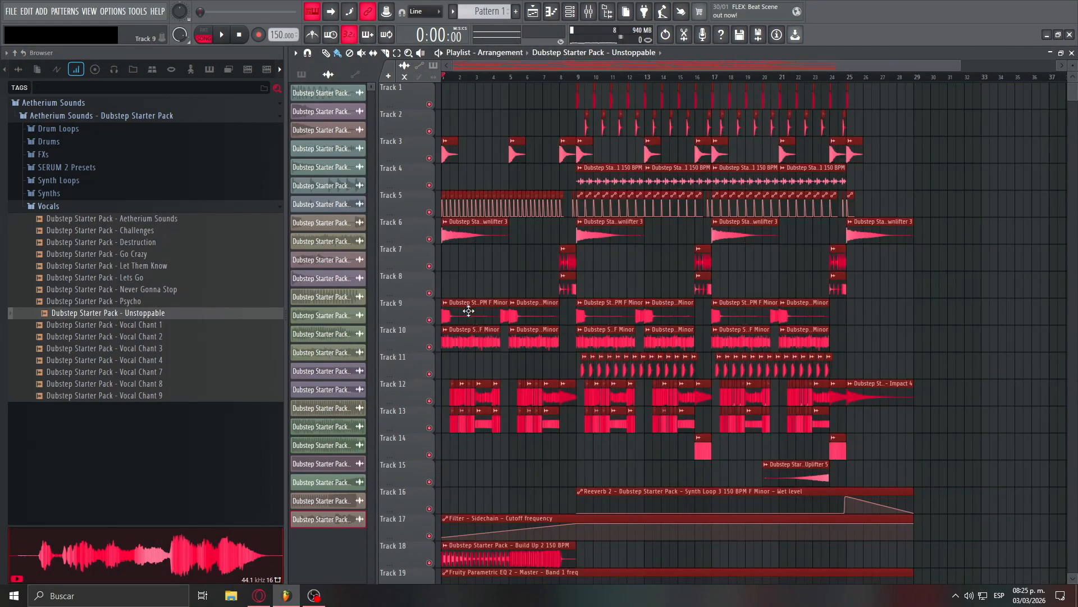
- Clear the chord, arp and vocal chant clips from bars 9 to 16 and play the stripped section from bar 8
{"action": "left_click_drag", "start_coordinate": [470, 310], "coordinate": [728, 308]}
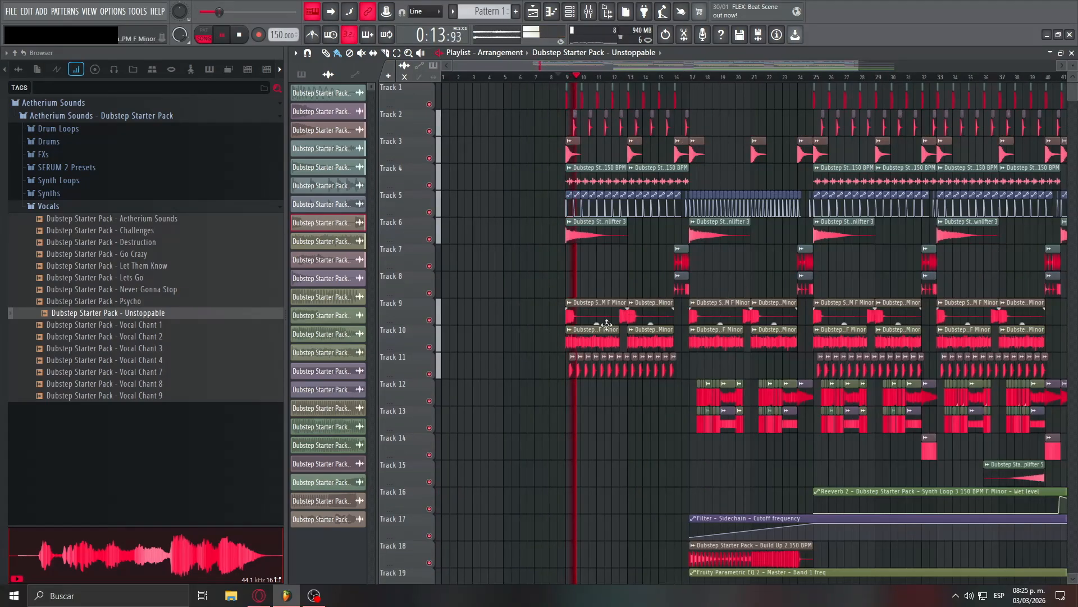
{"action": "scroll", "coordinate": [736, 386], "scroll_direction": "down", "scroll_amount": 5}
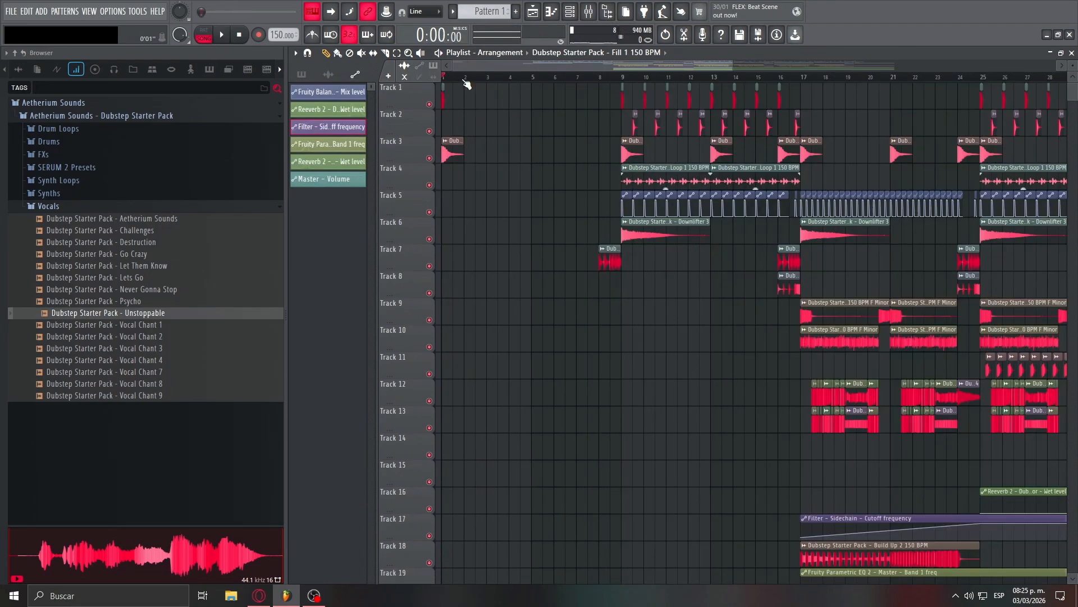
{"action": "key", "text": "space"}
{"action": "left_click", "coordinate": [592, 80]}
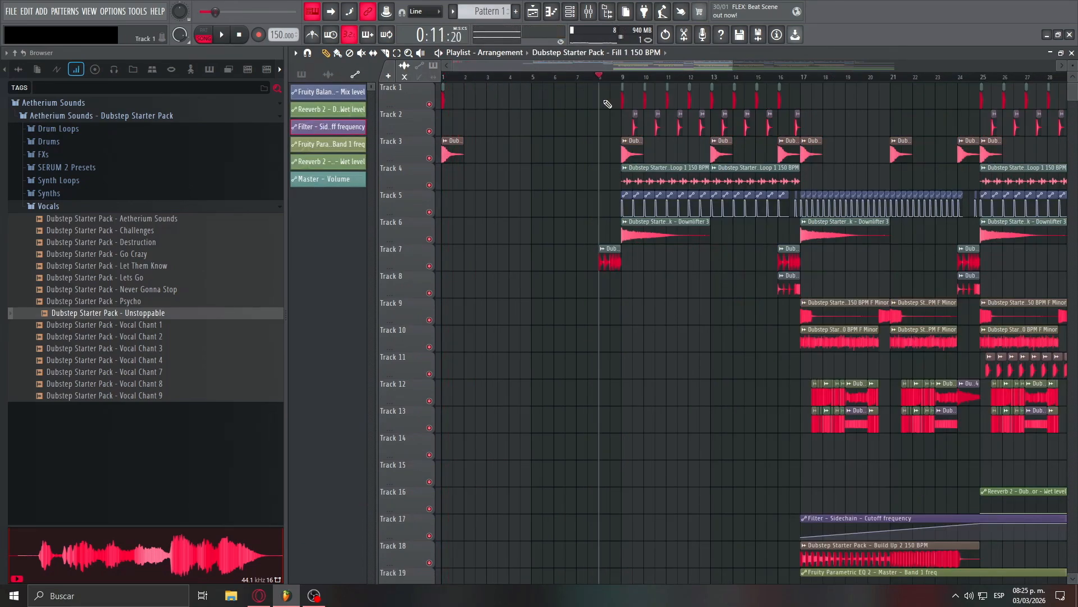
{"action": "key", "text": "space"}
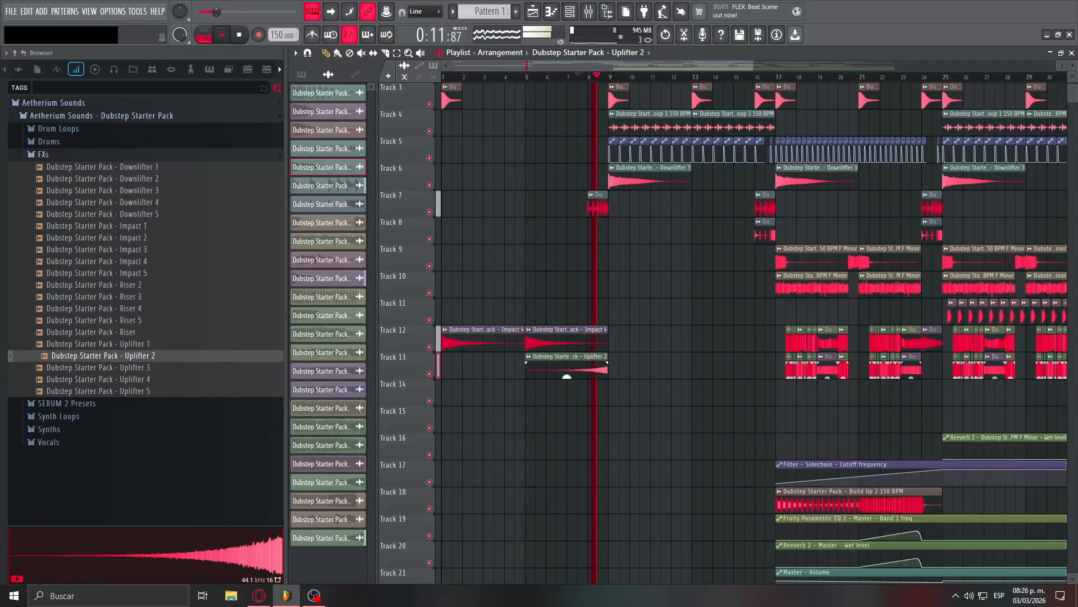
- Play the intro's Impact 4 and Uplifter 2 lead-in through the drum section starting at bar 9 and check the arrangement
{"action": "scroll", "coordinate": [569, 380], "scroll_direction": "up", "scroll_amount": 4}
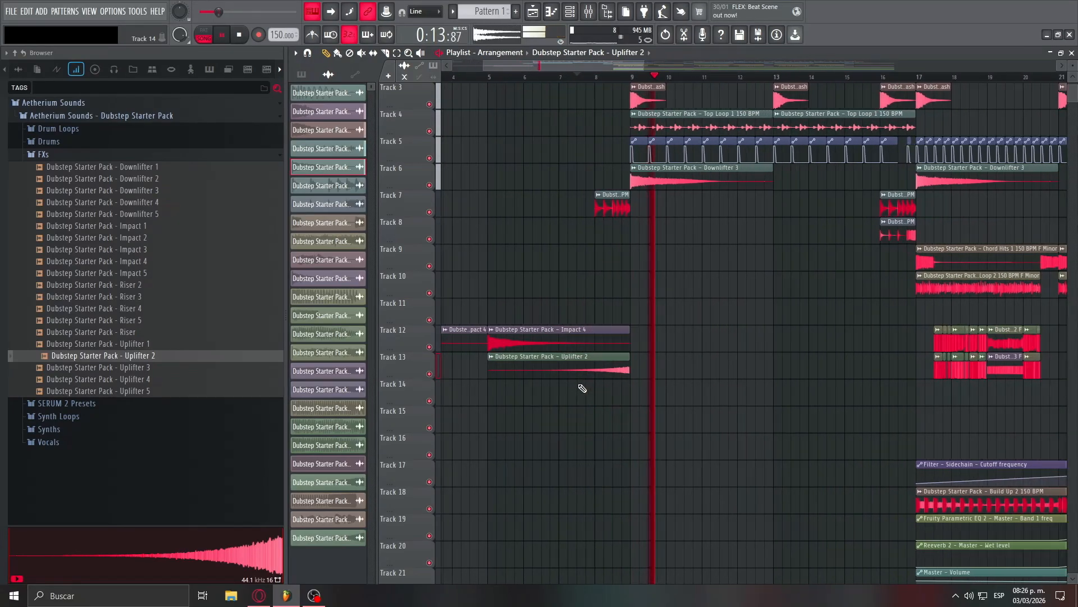
{"action": "scroll", "coordinate": [582, 388], "scroll_direction": "down", "scroll_amount": 5}
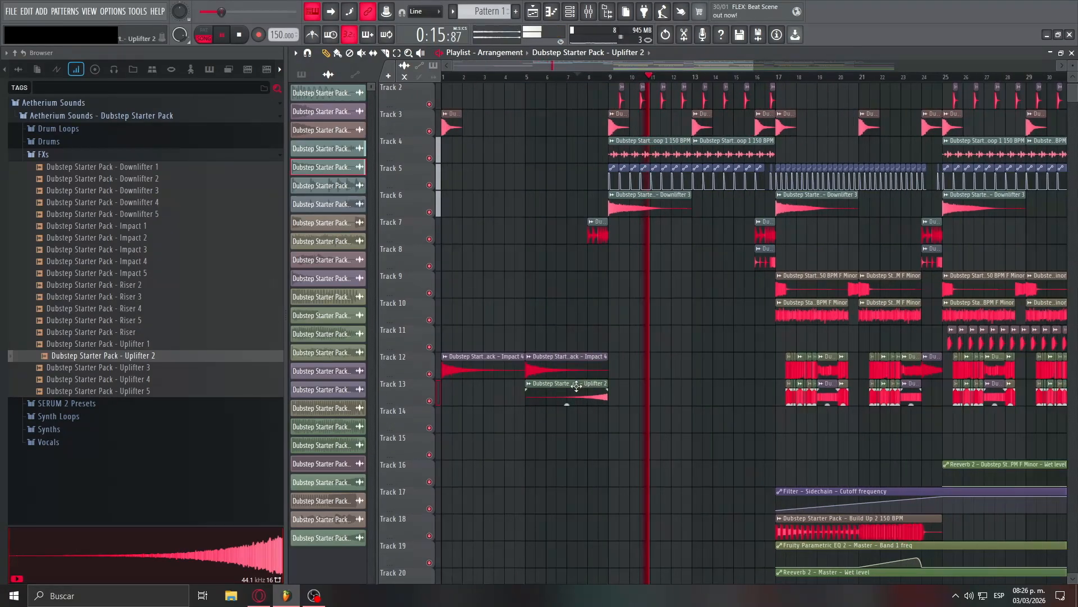
{"action": "scroll", "coordinate": [579, 390], "scroll_direction": "down", "scroll_amount": 4}
{"action": "scroll", "coordinate": [578, 390], "scroll_direction": "up", "scroll_amount": 5}
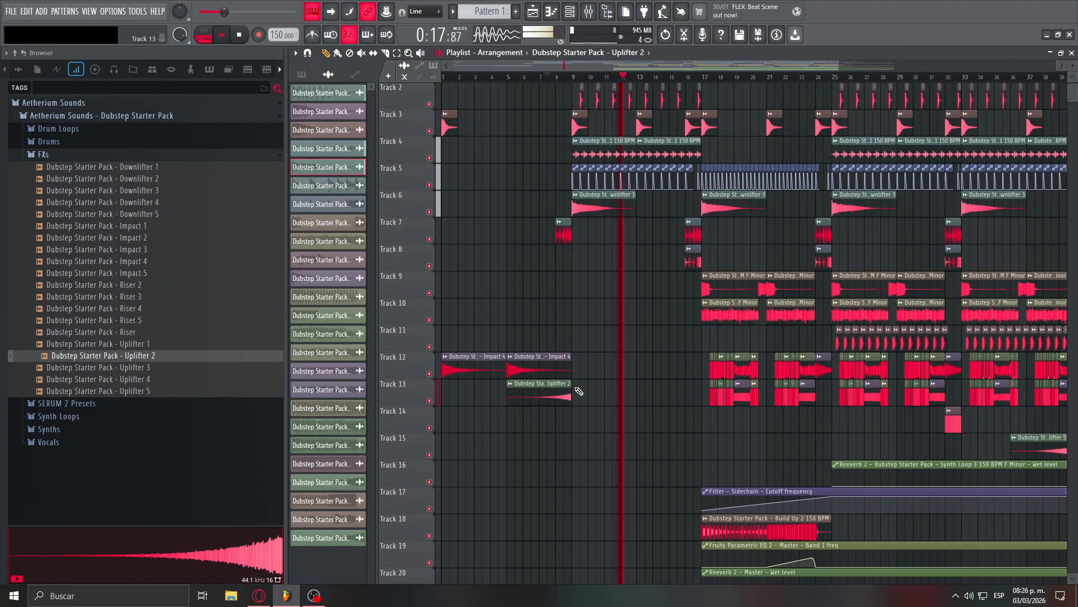
{"action": "scroll", "coordinate": [450, 391], "scroll_direction": "up", "scroll_amount": 2}
{"action": "key", "text": "space"}
{"action": "scroll", "coordinate": [640, 391], "scroll_direction": "down", "scroll_amount": 2}
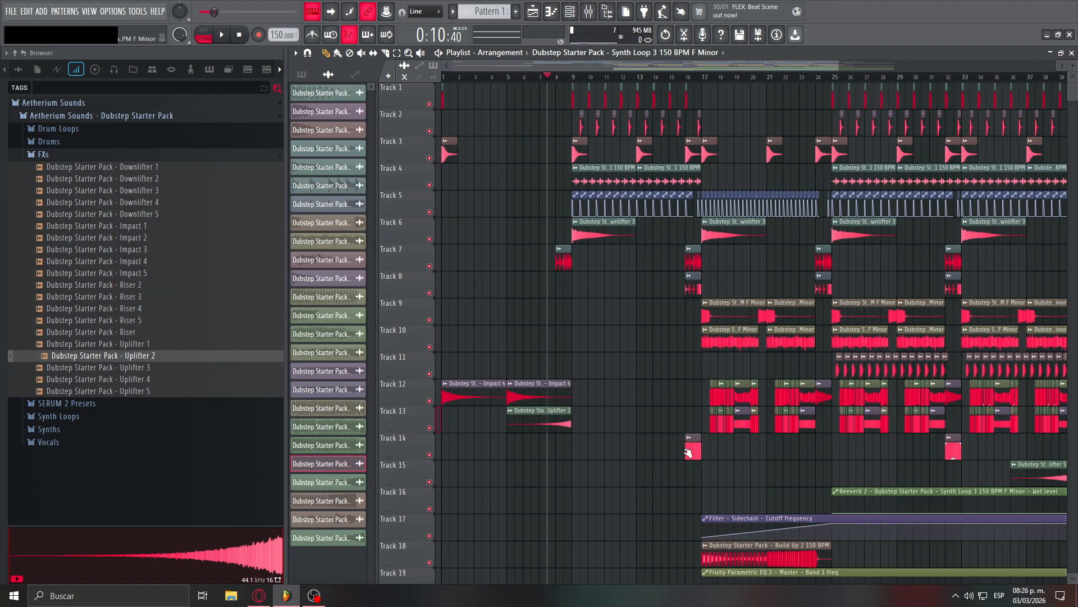
- Lay Synth Loop 3 150 BPM F Minor across bars 1 to 16 on Track 14 and play it with the filter cutoff automation
{"action": "left_click_drag", "start_coordinate": [685, 455], "coordinate": [516, 447]}
{"action": "scroll", "coordinate": [433, 447], "scroll_direction": "up", "scroll_amount": 3}
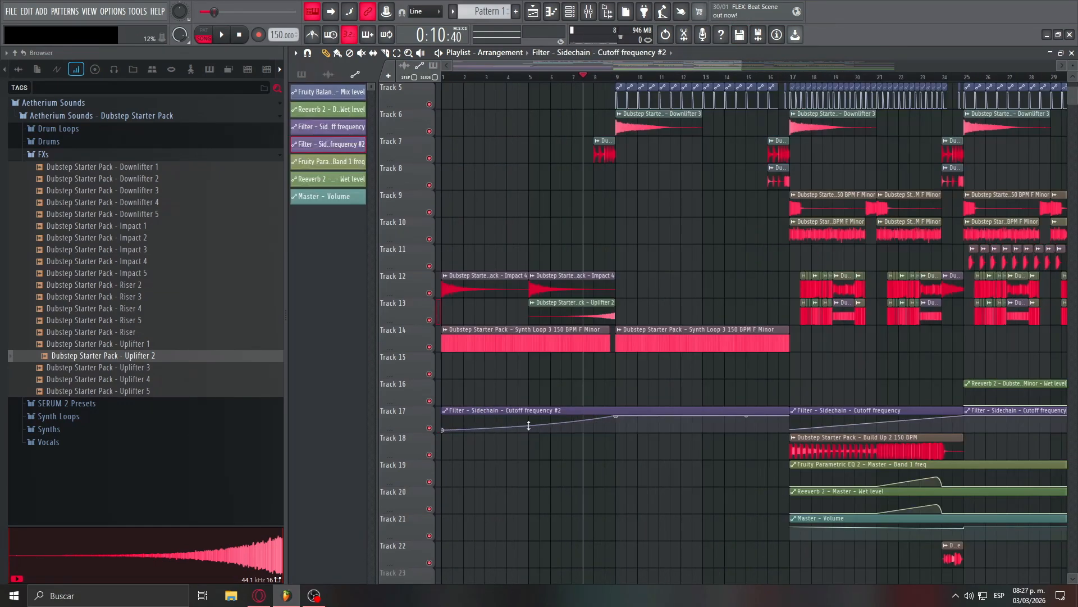
{"action": "key", "text": "space"}
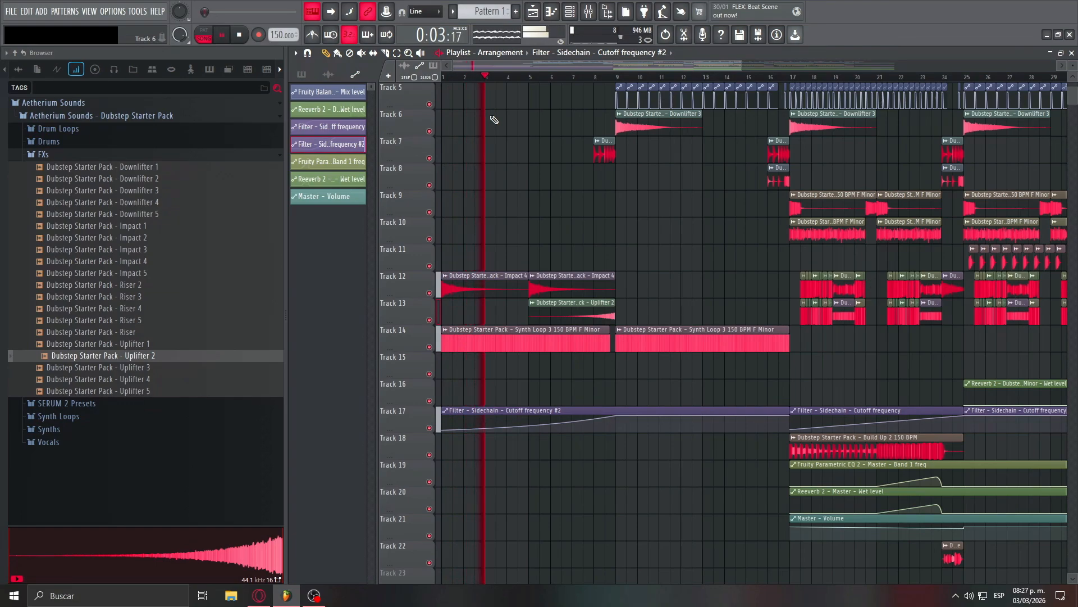
{"action": "scroll", "coordinate": [561, 146], "scroll_direction": "up", "scroll_amount": 3}
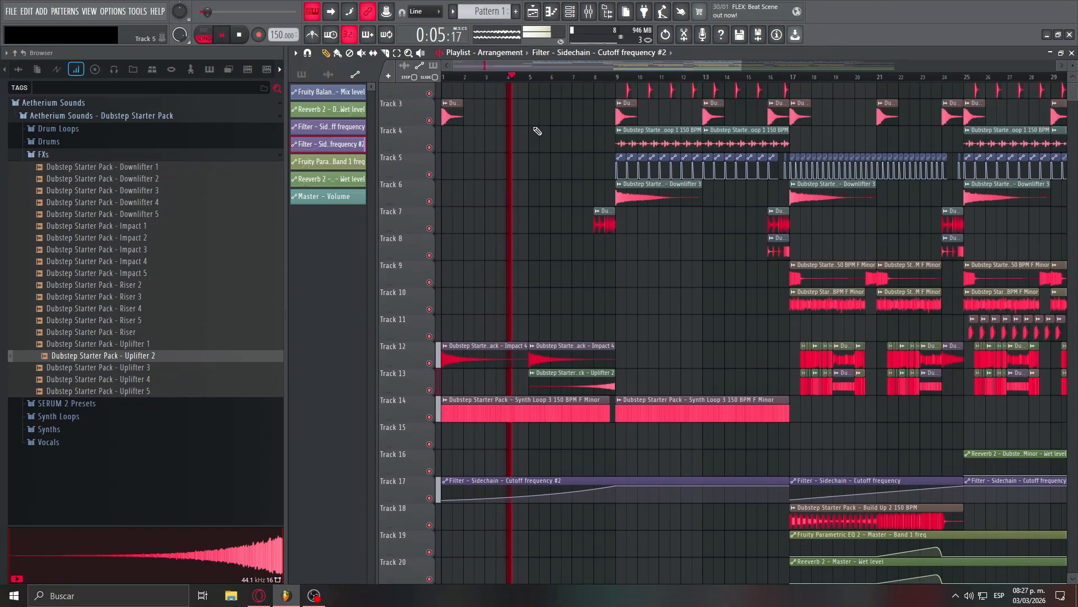
- Place a Top Loop 1 150 BPM clip on Track 4 at bar 5 and play the full arrangement from the beginning
{"action": "left_click_drag", "start_coordinate": [647, 156], "coordinate": [566, 160]}
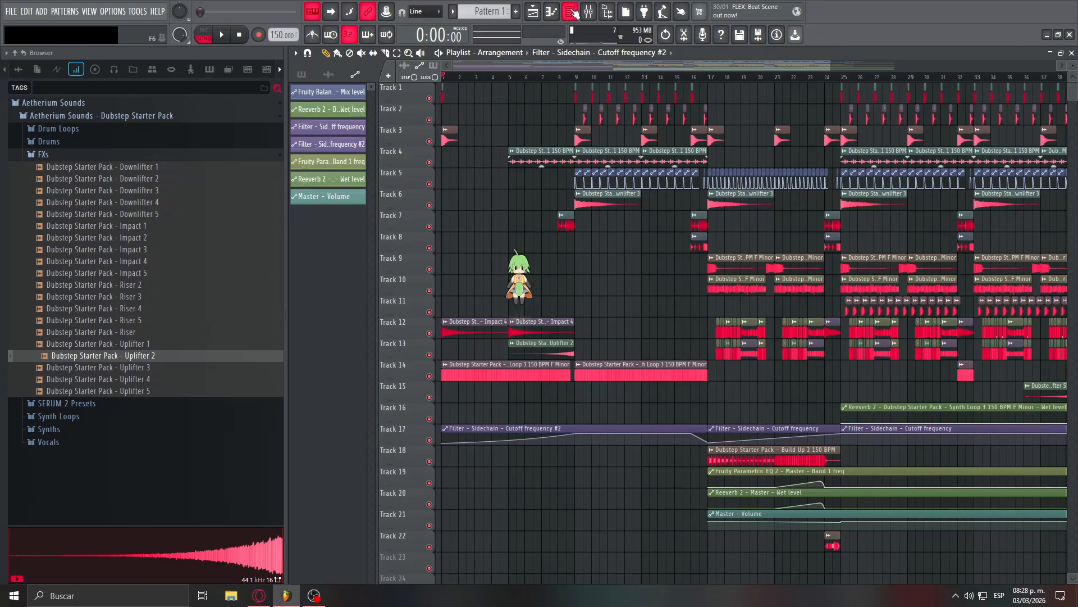
{"action": "scroll", "coordinate": [506, 96], "scroll_direction": "down", "scroll_amount": 3}
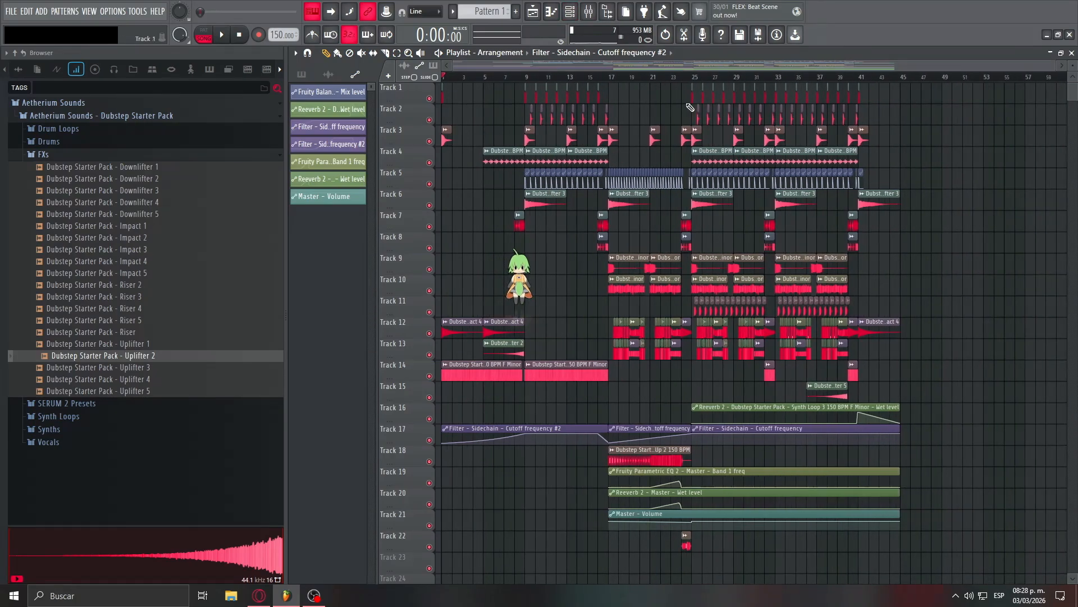
{"action": "left_click_drag", "start_coordinate": [1075, 67], "coordinate": [1075, 64]}
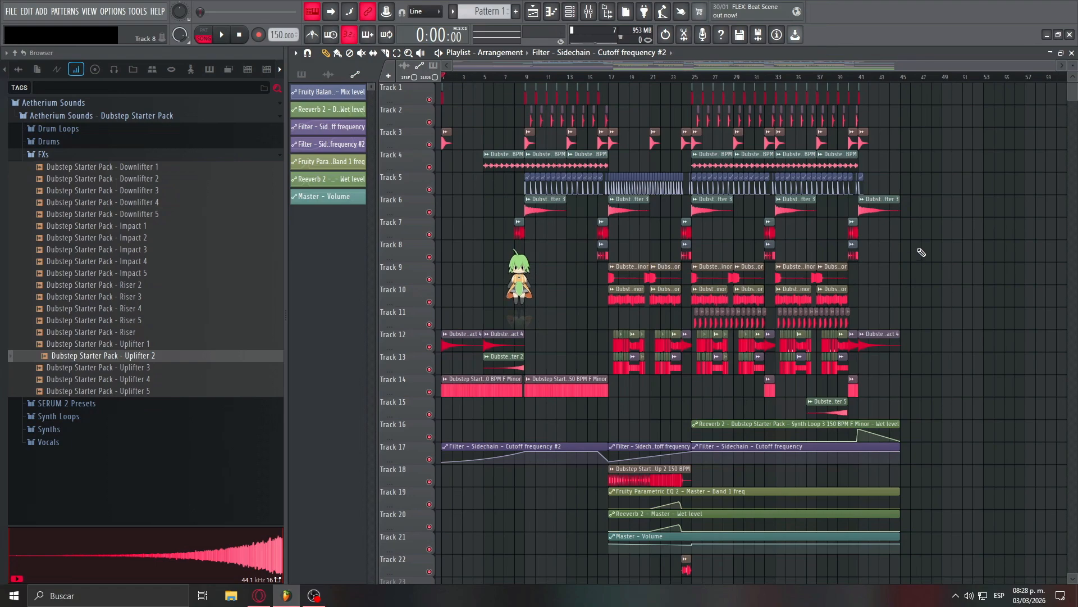
{"action": "left_click", "coordinate": [220, 37]}
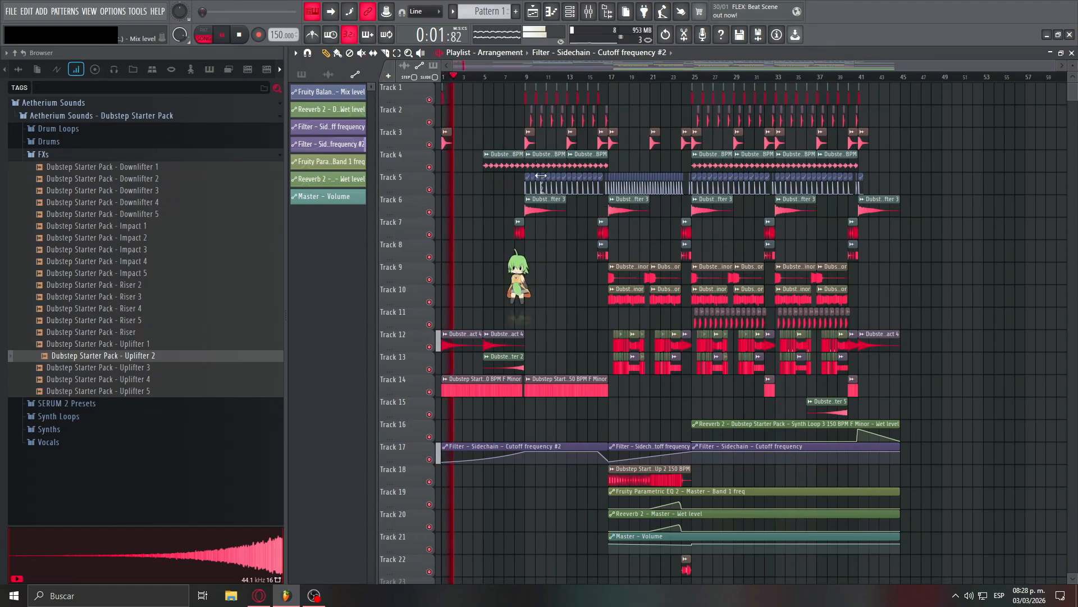